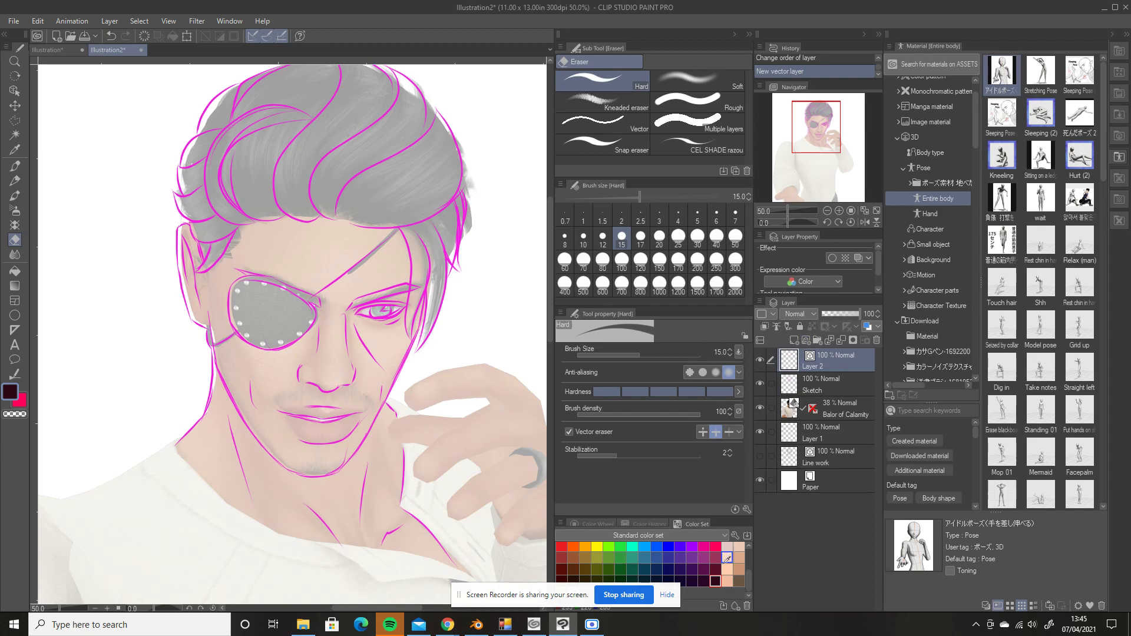
Ink the uncovered eye, its eyebrow and the crease beneath it on Layer 2, using a dark maroon pen at size 10
left_click_drag(715, 518, 715, 476)
left_click(716, 580)
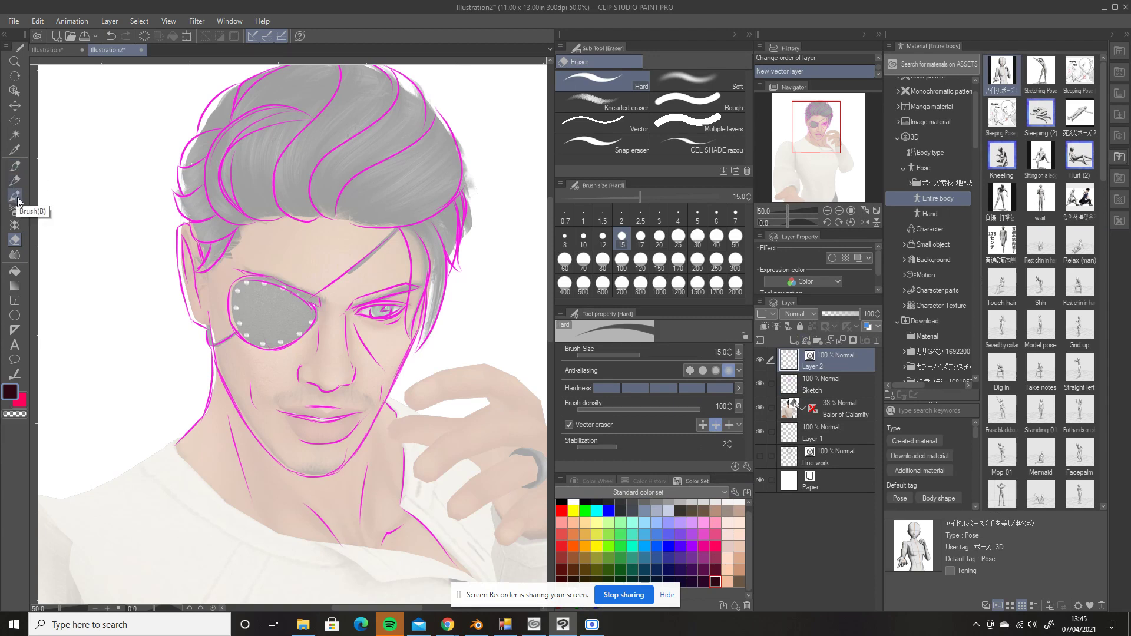
left_click(15, 167)
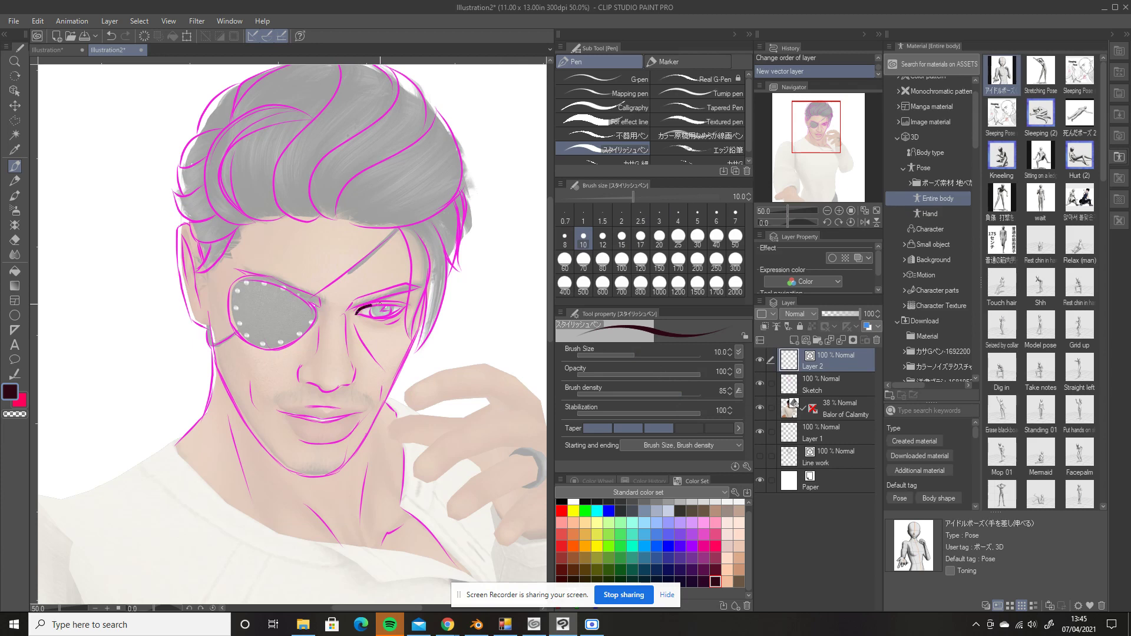
mouse_move(373, 304)
left_mouse_down()
mouse_move(392, 306)
mouse_move(375, 318)
mouse_move(404, 307)
left_mouse_up()
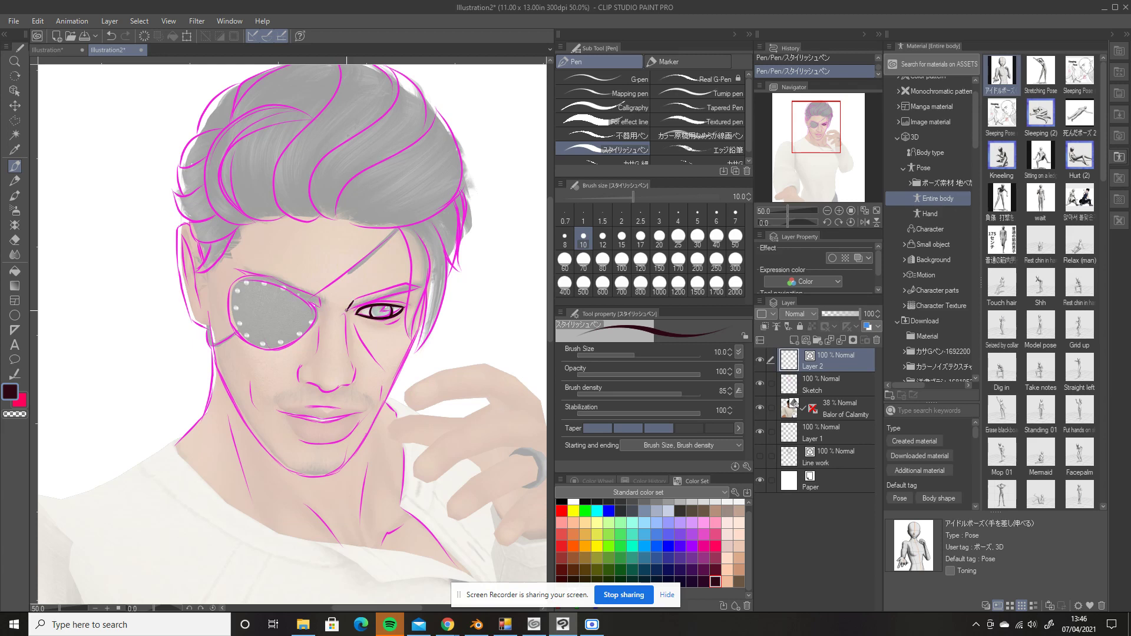
mouse_move(347, 309)
left_mouse_down()
mouse_move(420, 288)
mouse_move(352, 302)
mouse_move(402, 282)
mouse_move(423, 290)
mouse_move(379, 313)
mouse_move(388, 309)
mouse_move(353, 312)
mouse_move(365, 301)
mouse_move(388, 322)
mouse_move(402, 319)
mouse_move(358, 338)
mouse_move(375, 369)
left_mouse_up()
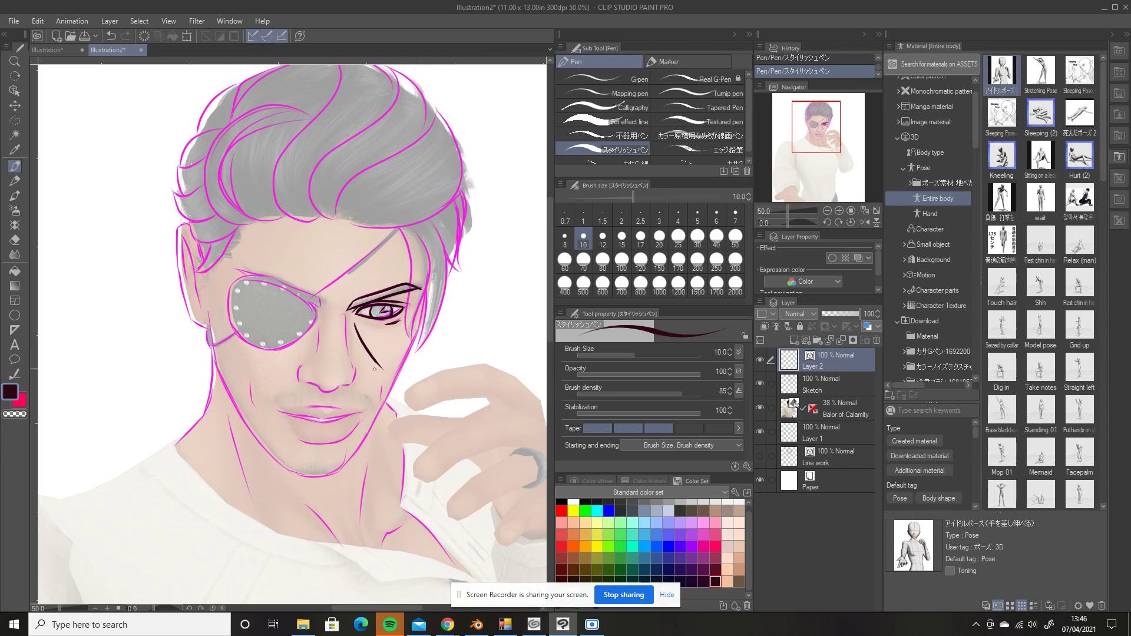
Ink the jawline from ear to hair, the lips, the cheek crease and the nose over the sketch
mouse_move(210, 325)
left_mouse_down()
mouse_move(254, 435)
mouse_move(287, 468)
mouse_move(319, 476)
mouse_move(368, 434)
mouse_move(426, 321)
left_mouse_up()
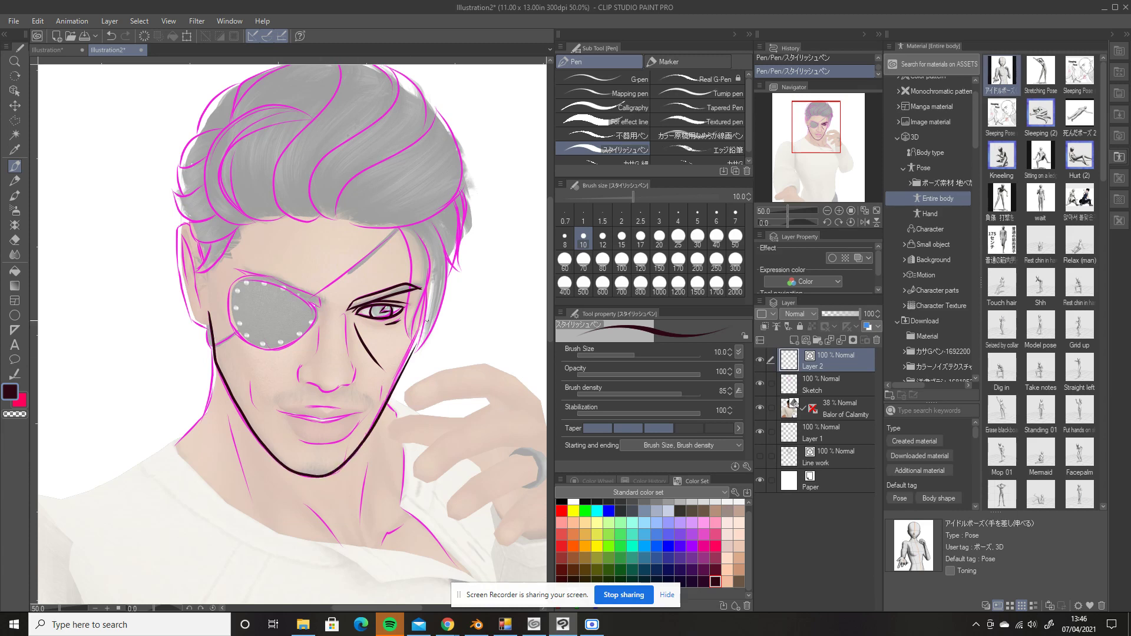
mouse_move(308, 406)
left_mouse_down()
mouse_move(336, 408)
mouse_move(309, 417)
mouse_move(354, 415)
mouse_move(311, 420)
mouse_move(352, 415)
mouse_move(329, 445)
mouse_move(352, 431)
left_mouse_up()
left_click_drag(251, 378, 250, 394)
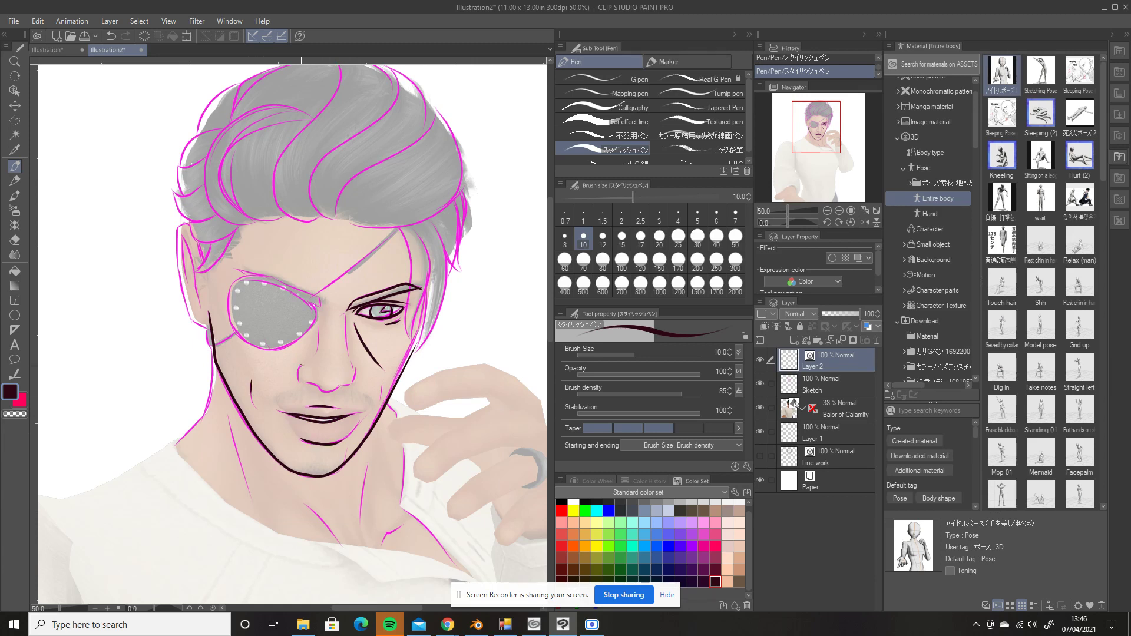
mouse_move(300, 366)
left_mouse_down()
mouse_move(299, 383)
mouse_move(341, 386)
mouse_move(345, 318)
left_mouse_up()
Ink the eyepatch outline, its folded upper edge and the straps running across the forehead and to the ear
mouse_move(228, 297)
left_mouse_down()
mouse_move(239, 338)
mouse_move(256, 349)
mouse_move(297, 337)
mouse_move(312, 311)
mouse_move(289, 291)
mouse_move(237, 281)
left_mouse_up()
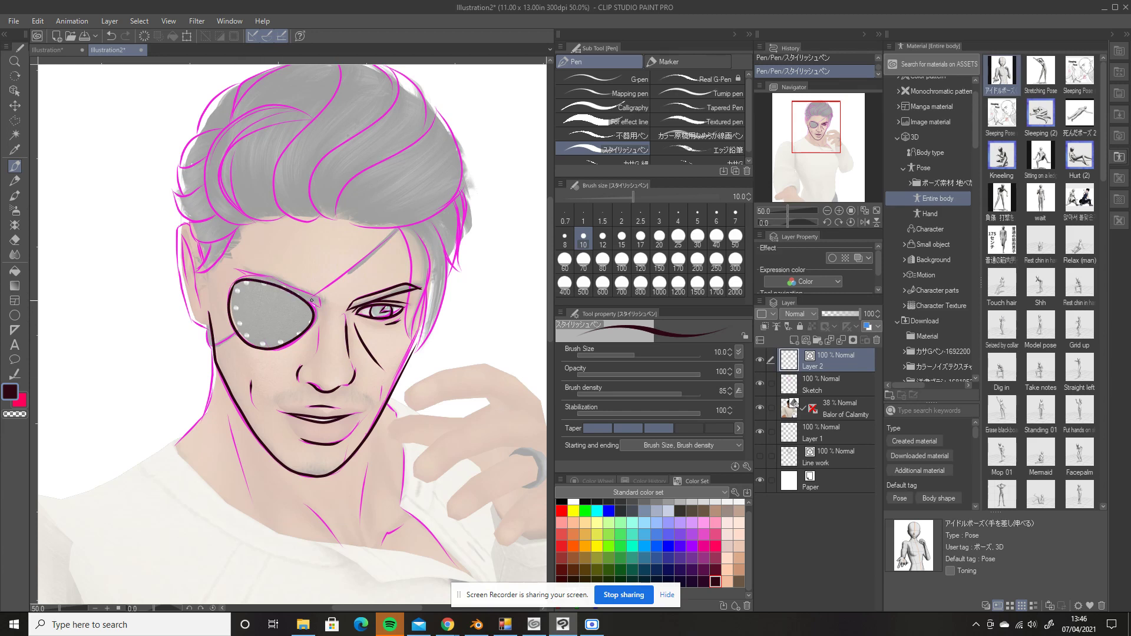
left_click_drag(303, 300, 400, 231)
left_click_drag(222, 342, 241, 328)
left_click_drag(320, 302, 234, 269)
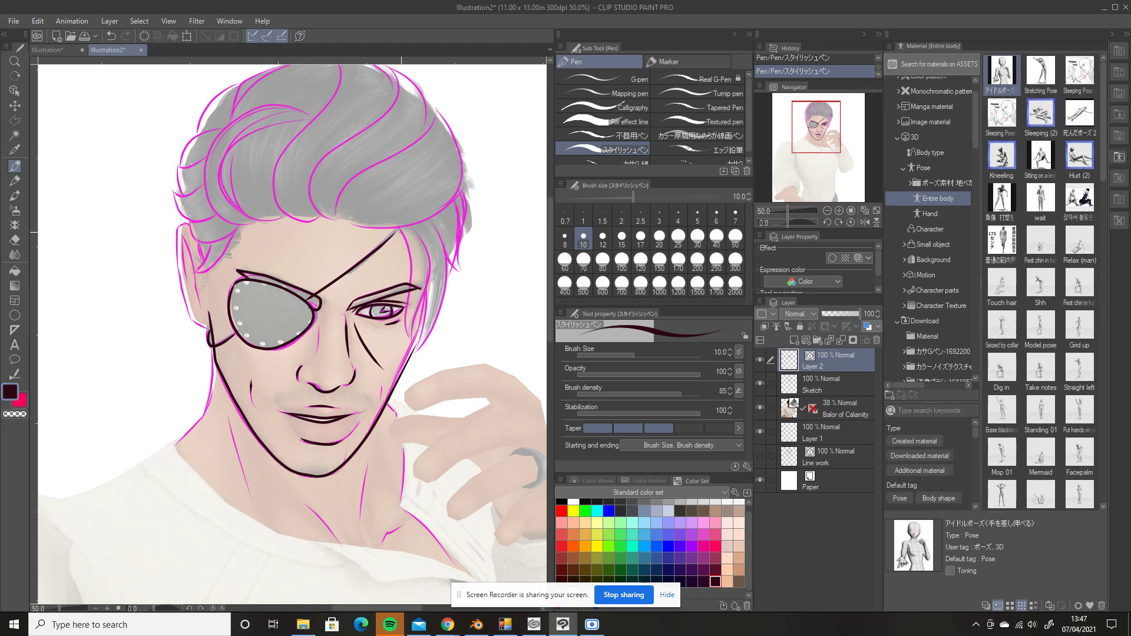
Ink the loose hair locks hanging beside the uncovered eye and the temple
mouse_move(398, 227)
left_mouse_down()
mouse_move(414, 342)
mouse_move(429, 237)
mouse_move(412, 223)
left_mouse_up()
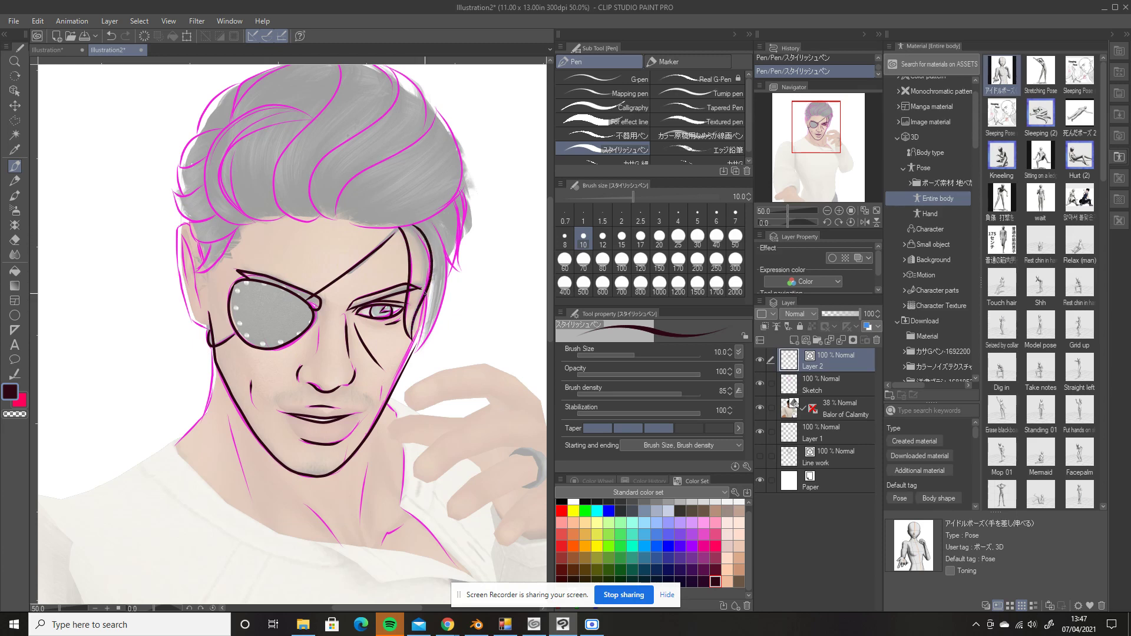
mouse_move(423, 292)
left_mouse_down()
mouse_move(417, 350)
mouse_move(447, 281)
mouse_move(426, 219)
left_mouse_up()
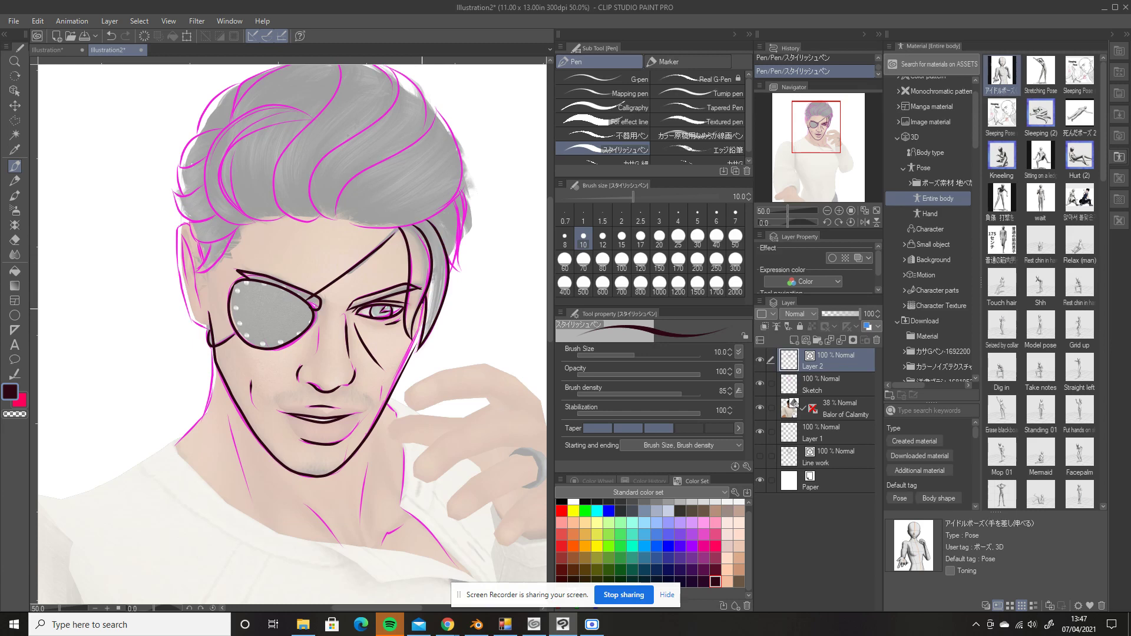
left_click_drag(423, 302, 417, 333)
left_click_drag(457, 208, 462, 274)
Ink the large swept-up hair strands above the forehead, curving from the fringe up to the crown
mouse_move(334, 220)
left_mouse_down()
mouse_move(428, 221)
mouse_move(452, 205)
mouse_move(463, 159)
mouse_move(431, 108)
left_mouse_up()
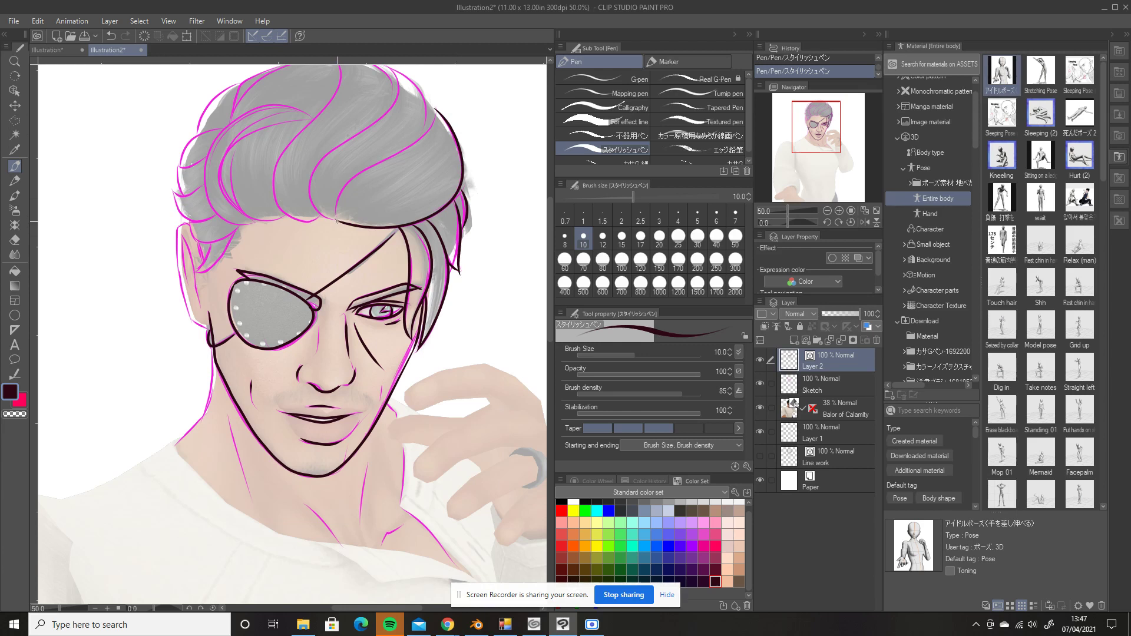
mouse_move(343, 231)
left_mouse_down()
mouse_move(356, 171)
mouse_move(424, 130)
mouse_move(439, 102)
left_mouse_up()
scroll(546, 246, "up", 2)
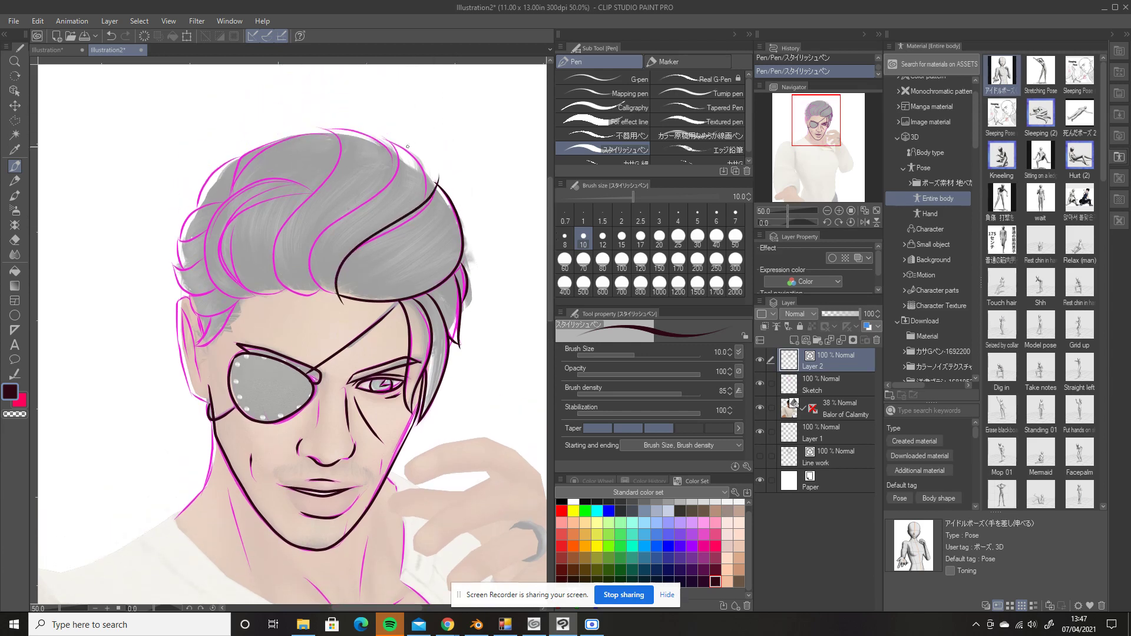
mouse_move(387, 138)
left_mouse_down()
mouse_move(419, 157)
mouse_move(430, 190)
left_mouse_up()
mouse_move(334, 292)
left_mouse_down()
mouse_move(306, 257)
mouse_move(401, 156)
mouse_move(379, 130)
mouse_move(322, 128)
mouse_move(401, 155)
left_mouse_up()
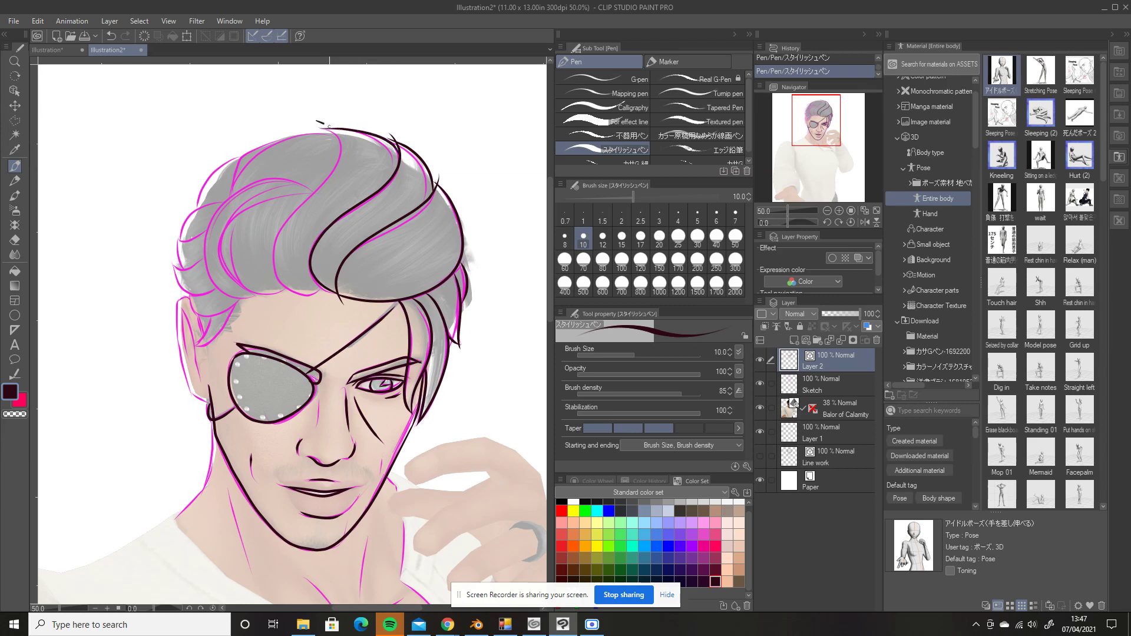
mouse_move(323, 123)
left_mouse_down()
mouse_move(337, 160)
mouse_move(268, 259)
mouse_move(275, 281)
mouse_move(319, 281)
left_mouse_up()
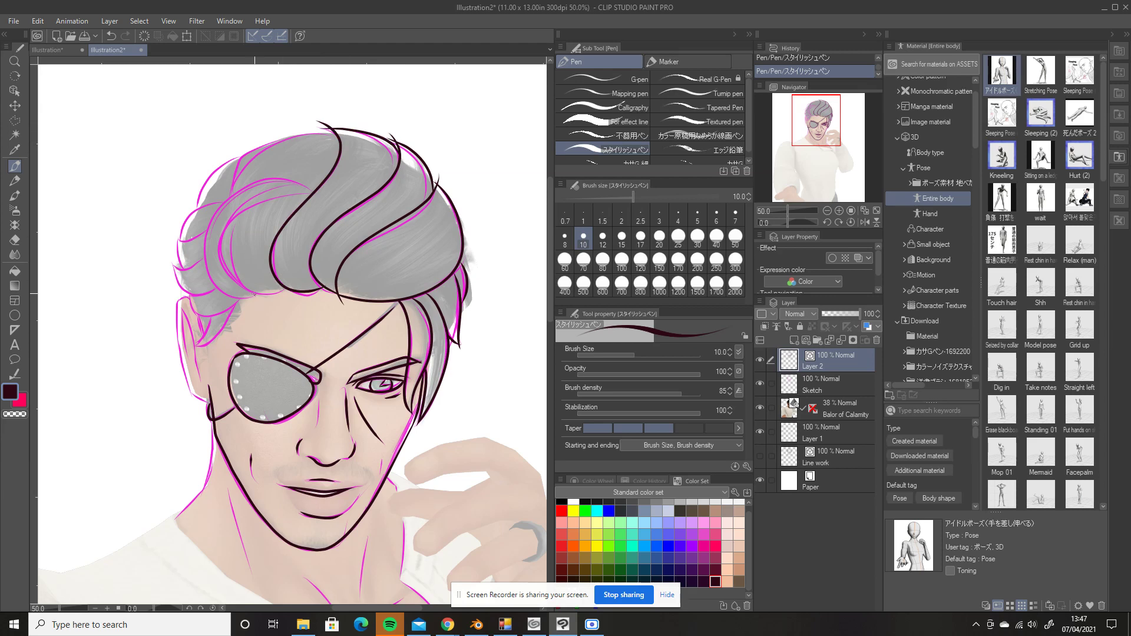
Ink the remaining hair on the eyepatch side: the curved strands, fringe edge, crown outline, side curls and sideburn
mouse_move(254, 293)
left_mouse_down()
mouse_move(232, 281)
mouse_move(217, 252)
mouse_move(232, 210)
mouse_move(289, 184)
left_mouse_up()
mouse_move(248, 299)
left_mouse_down()
mouse_move(200, 265)
mouse_move(197, 233)
mouse_move(267, 187)
mouse_move(292, 193)
left_mouse_up()
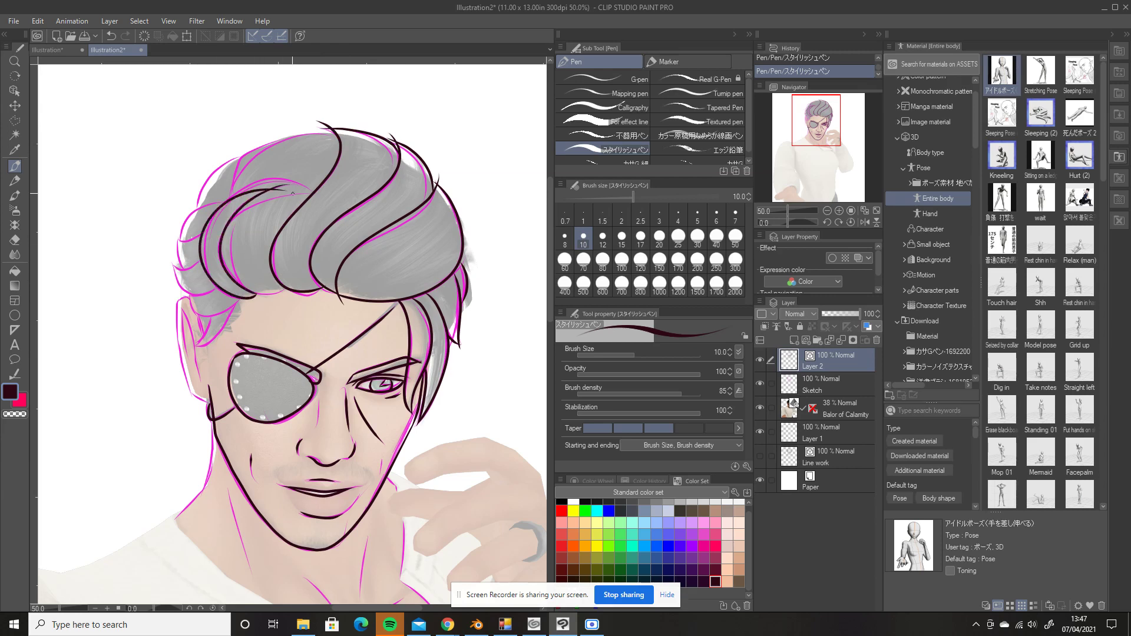
left_click_drag(252, 291, 286, 284)
mouse_move(231, 188)
left_mouse_down()
mouse_move(270, 143)
mouse_move(338, 131)
left_mouse_up()
left_click_drag(233, 178, 277, 142)
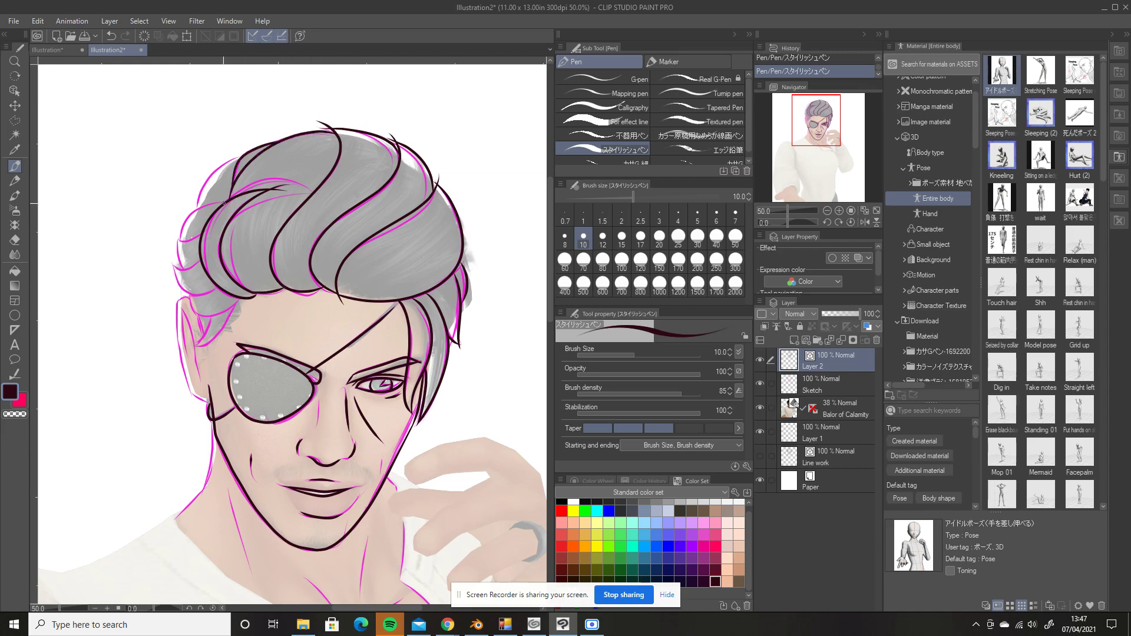
mouse_move(182, 225)
left_mouse_down()
mouse_move(228, 201)
mouse_move(195, 209)
mouse_move(211, 171)
mouse_move(243, 155)
left_mouse_up()
mouse_move(176, 232)
left_mouse_down()
mouse_move(201, 235)
mouse_move(176, 233)
mouse_move(184, 266)
mouse_move(199, 259)
mouse_move(171, 265)
mouse_move(206, 290)
mouse_move(218, 282)
mouse_move(189, 289)
mouse_move(191, 309)
mouse_move(202, 316)
mouse_move(239, 295)
mouse_move(198, 348)
mouse_move(207, 317)
mouse_move(198, 351)
left_mouse_up()
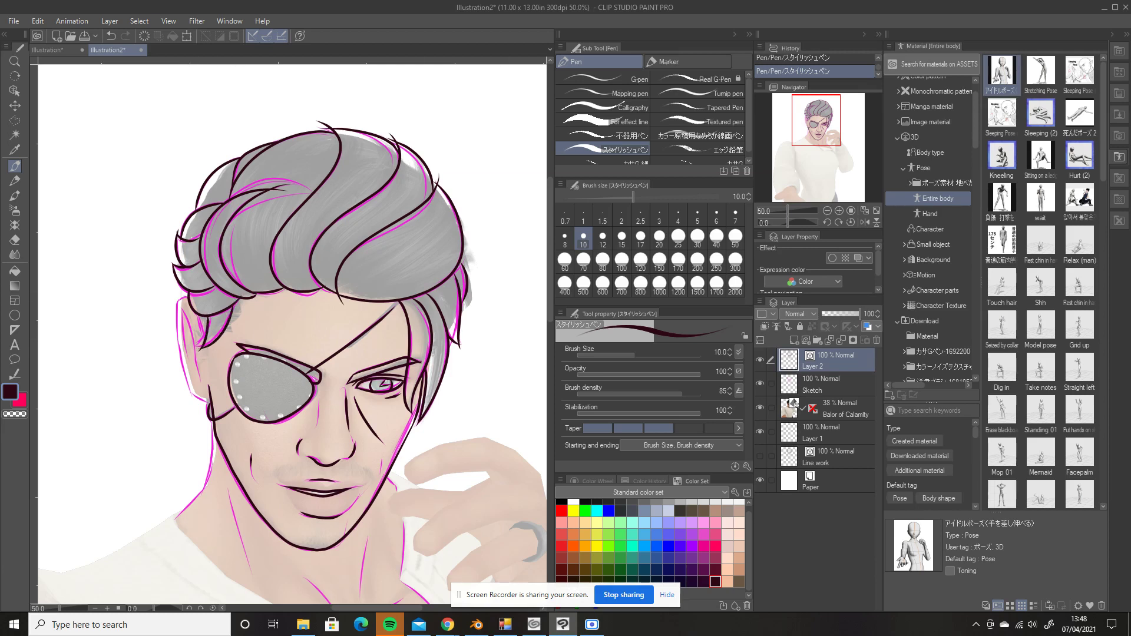
Ink the ear on the eyepatch side, including its outer contour and inner folds
scroll(549, 289, "down", 4)
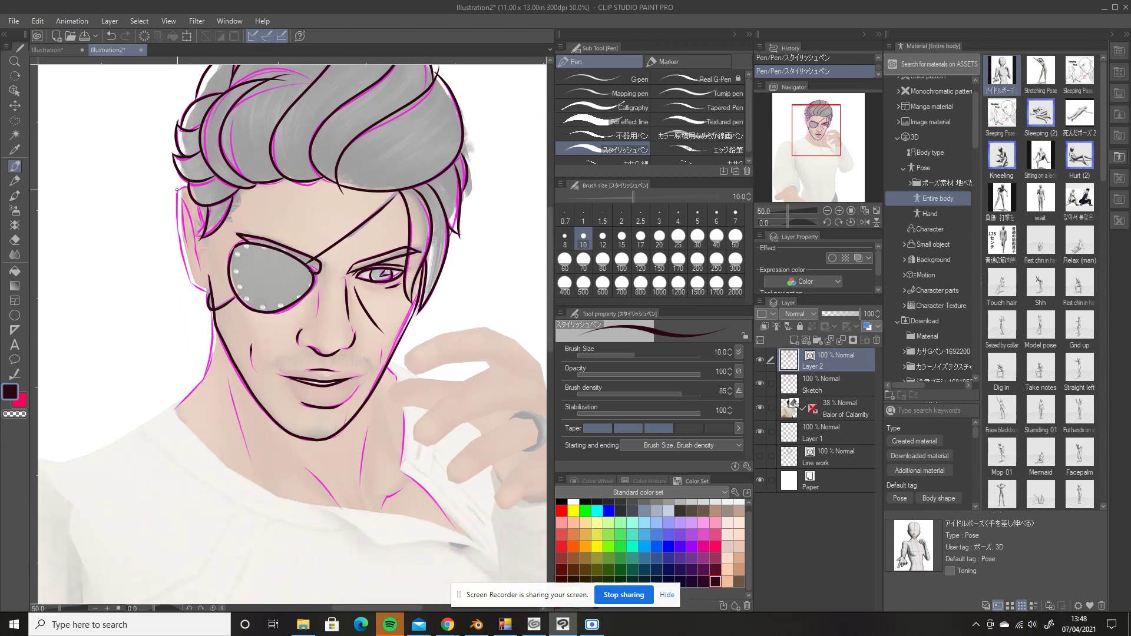
left_click_drag(199, 205, 201, 268)
mouse_move(177, 199)
left_mouse_down()
mouse_move(185, 265)
mouse_move(210, 292)
left_mouse_up()
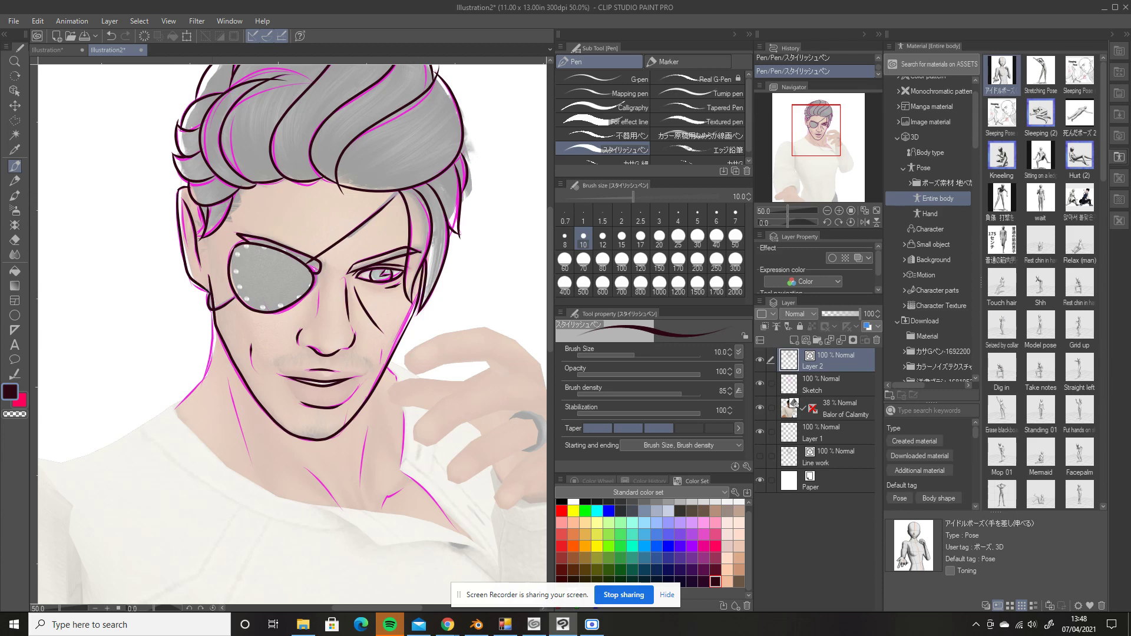
mouse_move(186, 228)
left_mouse_down()
mouse_move(189, 255)
mouse_move(192, 241)
left_mouse_up()
Ink both sides of the neck, the neck muscle lines and the collarbones
mouse_move(214, 314)
left_mouse_down()
mouse_move(208, 373)
mouse_move(175, 416)
left_mouse_up()
left_click_drag(227, 381, 249, 458)
left_click_drag(366, 433, 360, 468)
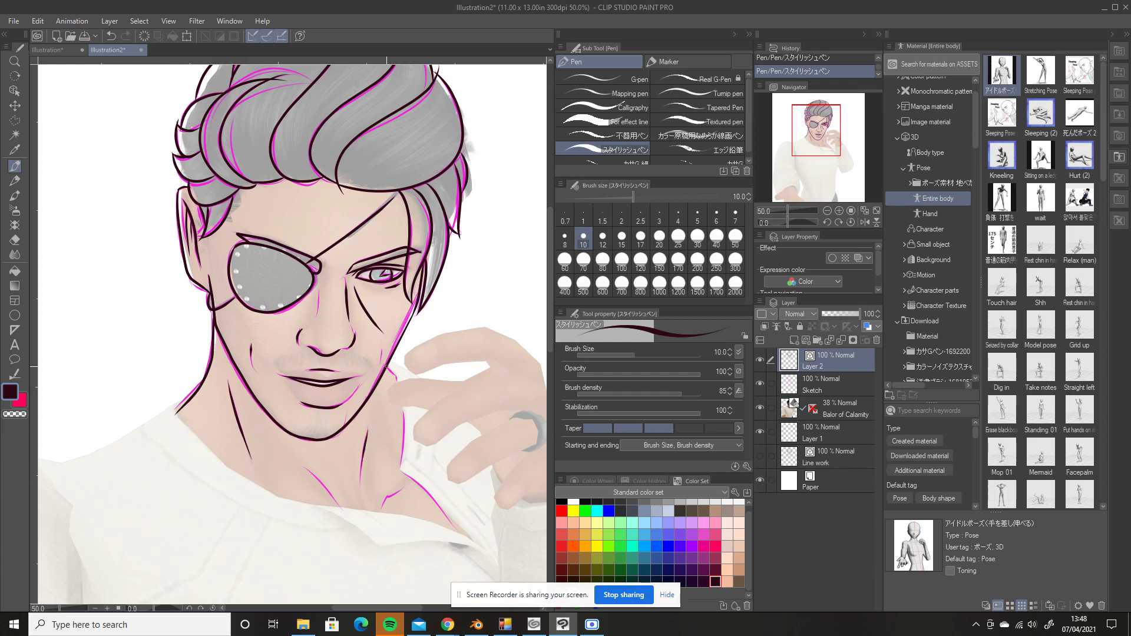
mouse_move(386, 366)
left_mouse_down()
mouse_move(402, 461)
mouse_move(459, 530)
left_mouse_up()
left_click_drag(381, 512, 404, 483)
left_click_drag(307, 471, 341, 507)
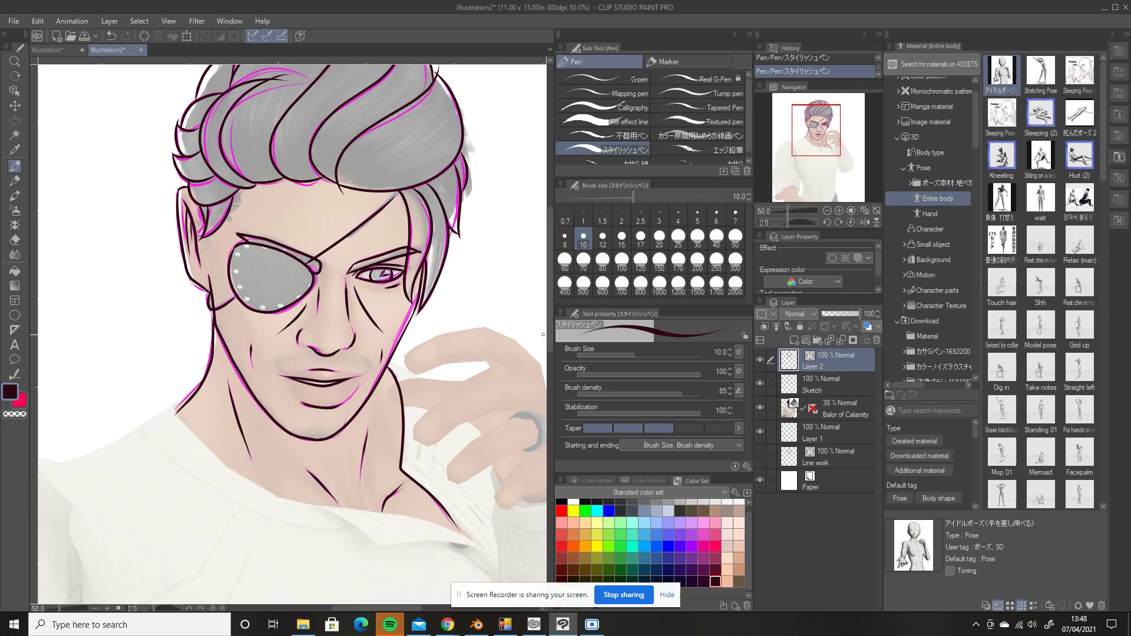
Erase the overshooting strand ends at the crown and fringe with the Hard eraser in vector erasing mode
scroll(548, 327, "up", 3)
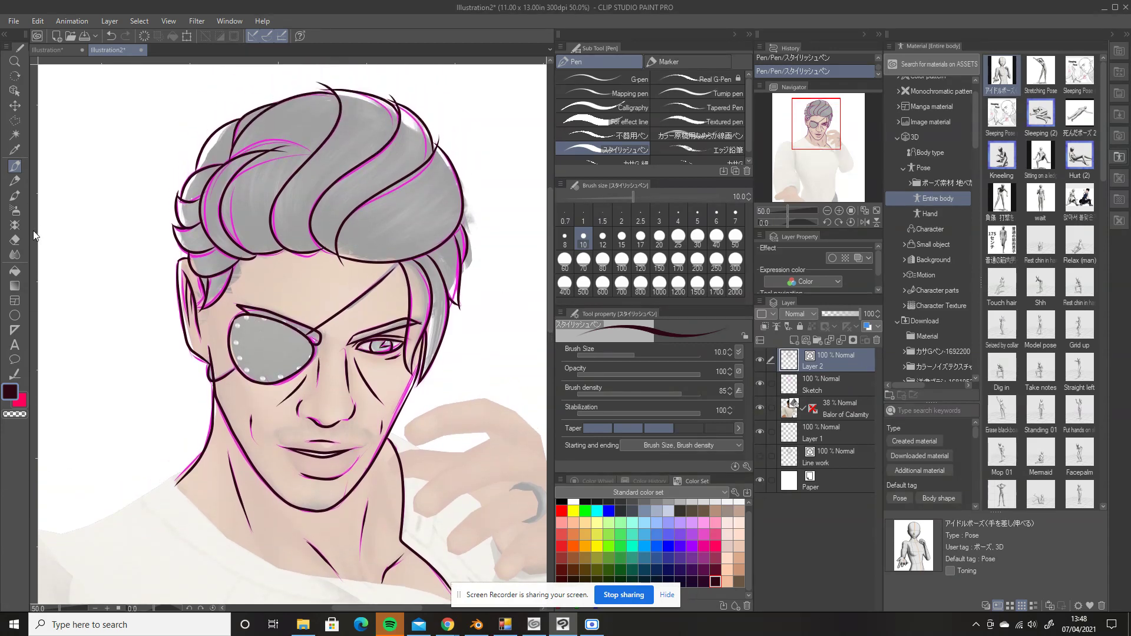
left_click(15, 240)
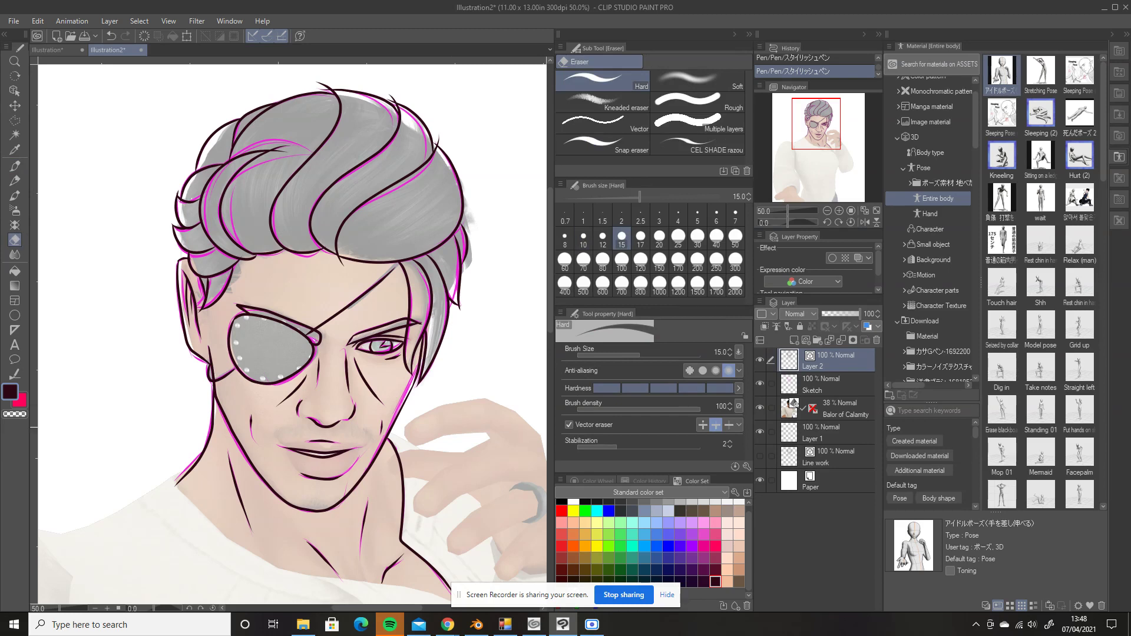
left_click(716, 424)
left_click_drag(437, 136, 434, 124)
scroll(458, 78, "up", 1)
scroll(457, 77, "up", 1)
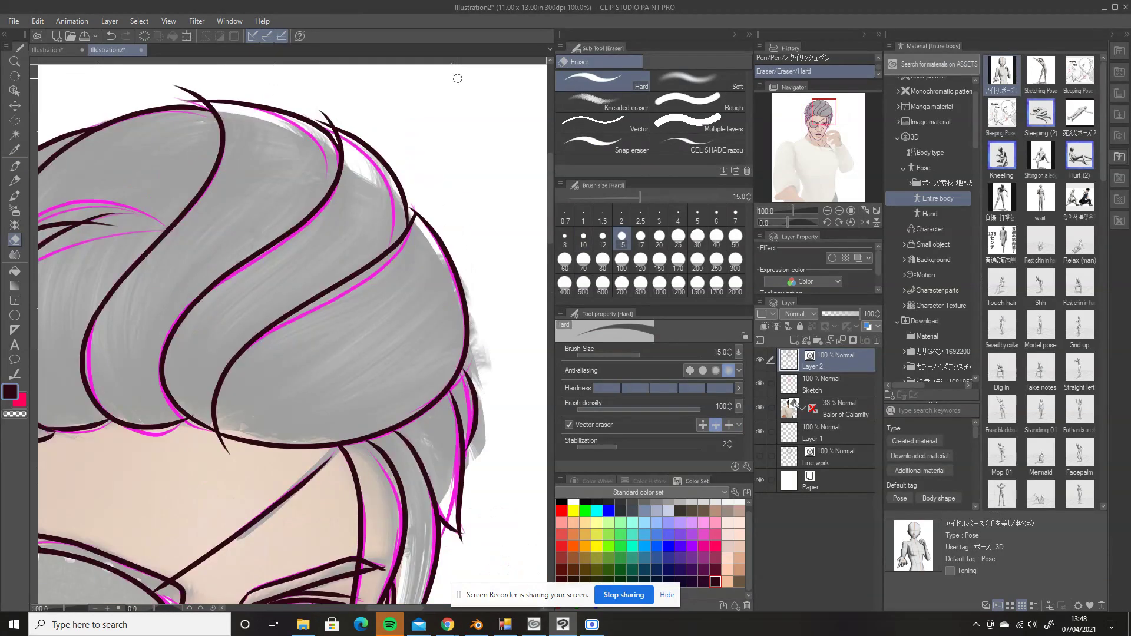
left_click_drag(326, 125, 323, 113)
left_click_drag(218, 437, 225, 448)
left_click_drag(175, 91, 203, 101)
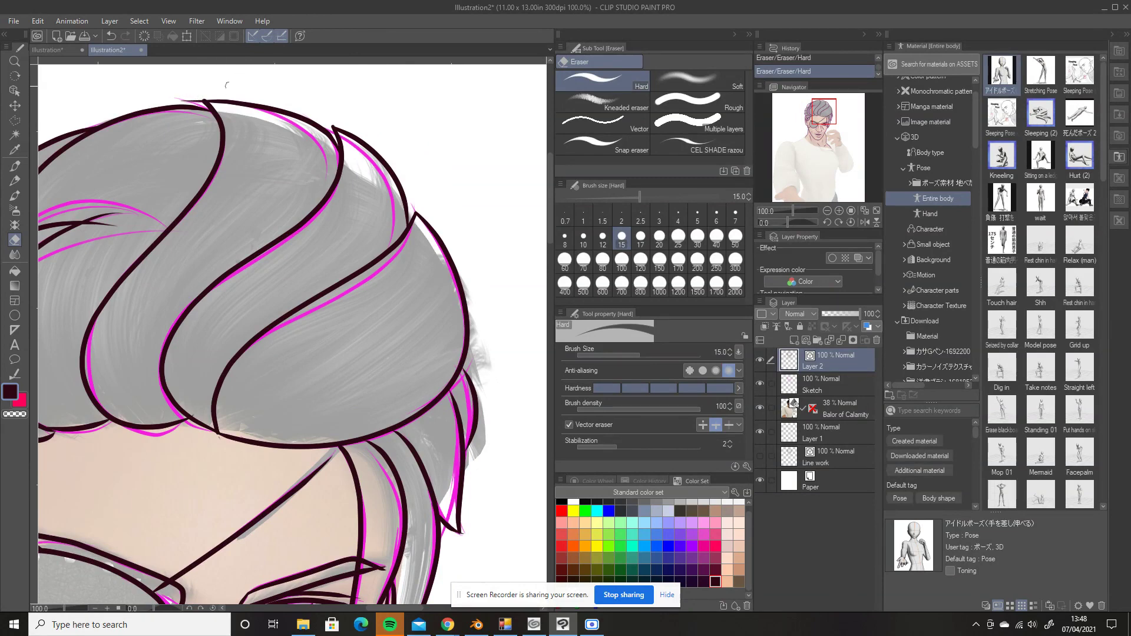
left_click_drag(199, 102, 204, 106)
Erase the eyebrow end that crosses the side hair lock and the surplus strand tip above the side curls
left_click_drag(387, 608, 380, 607)
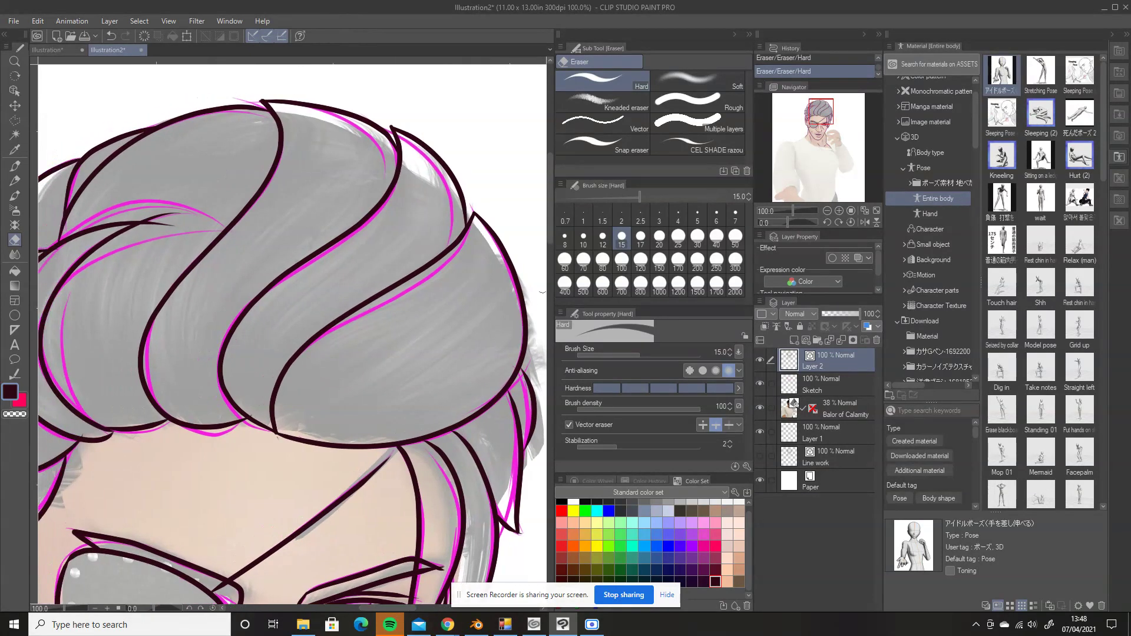
left_click_drag(549, 202, 549, 253)
mouse_move(434, 263)
left_mouse_down()
mouse_move(417, 324)
mouse_move(443, 275)
left_mouse_up()
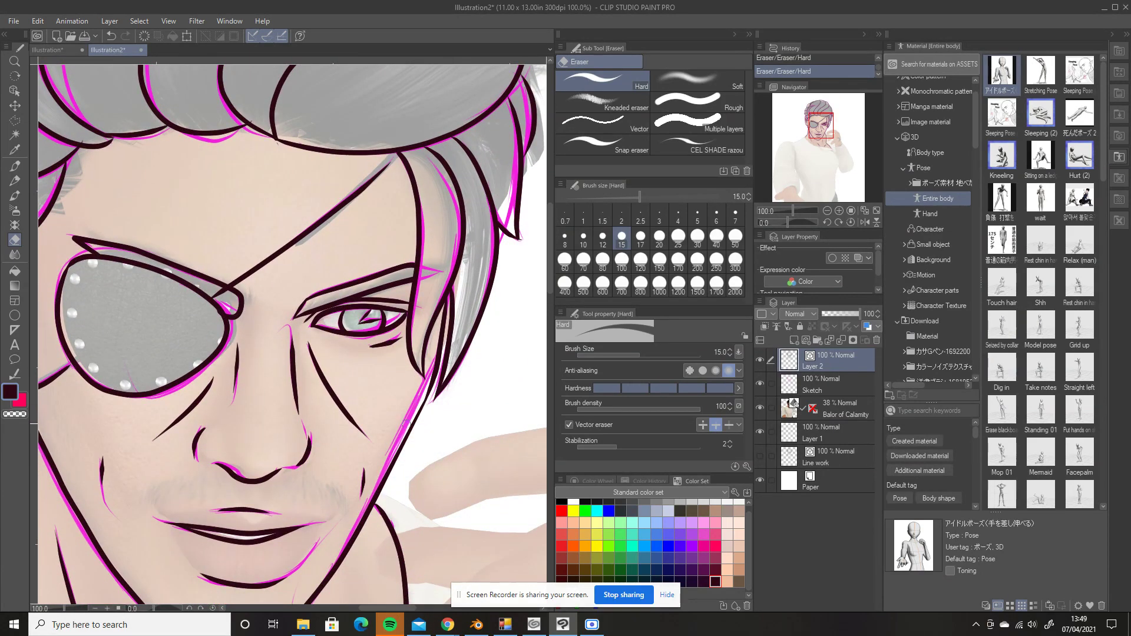
left_click_drag(415, 607, 392, 610)
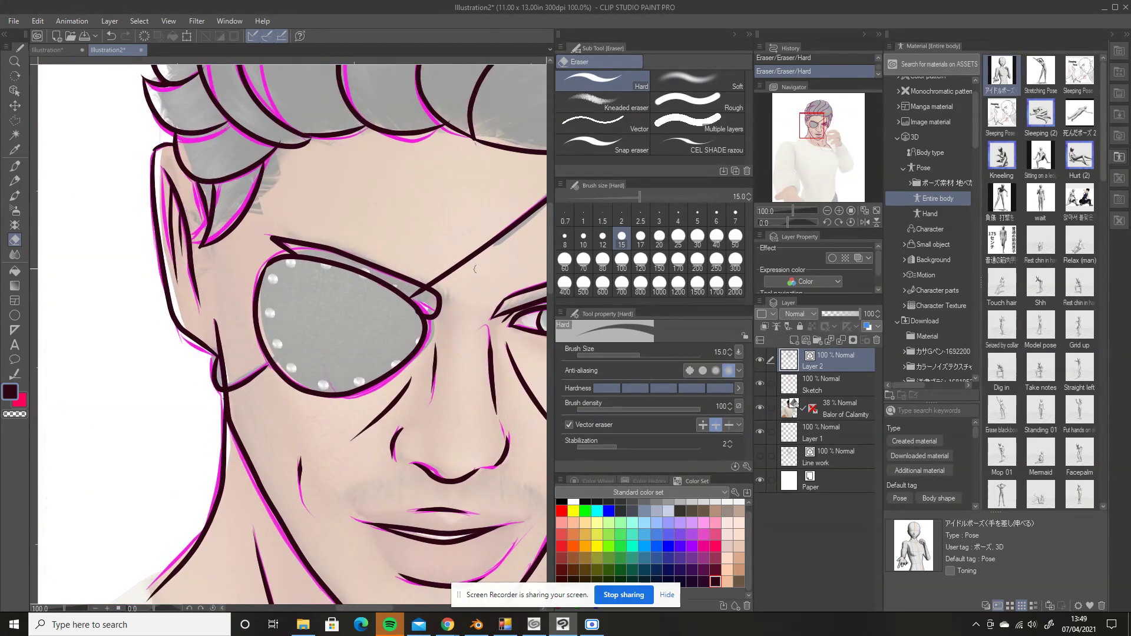
left_click_drag(549, 299, 549, 248)
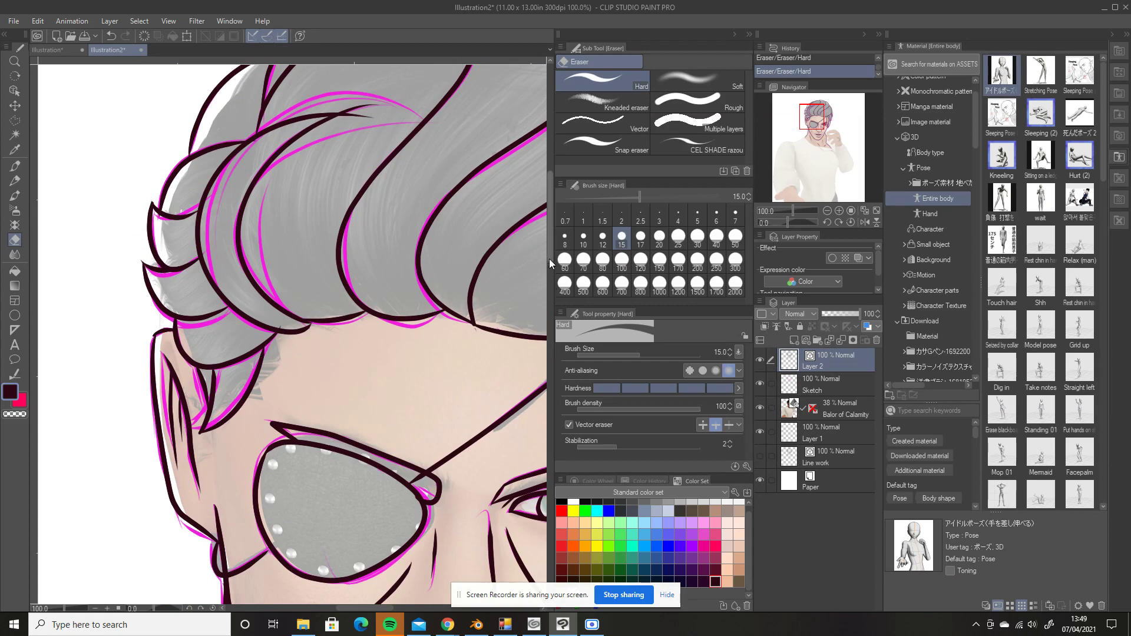
left_click_drag(549, 260, 546, 228)
left_click(353, 257)
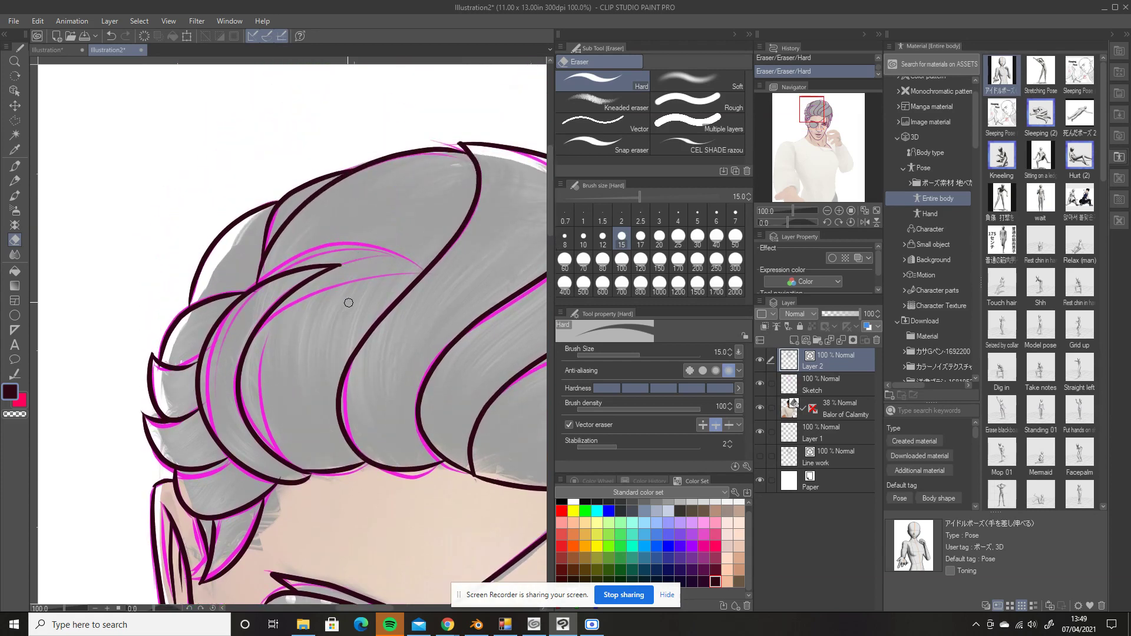
Hide the Sketch and Balor of Calamity layers so only the inked lines show
left_click_drag(353, 606, 382, 620)
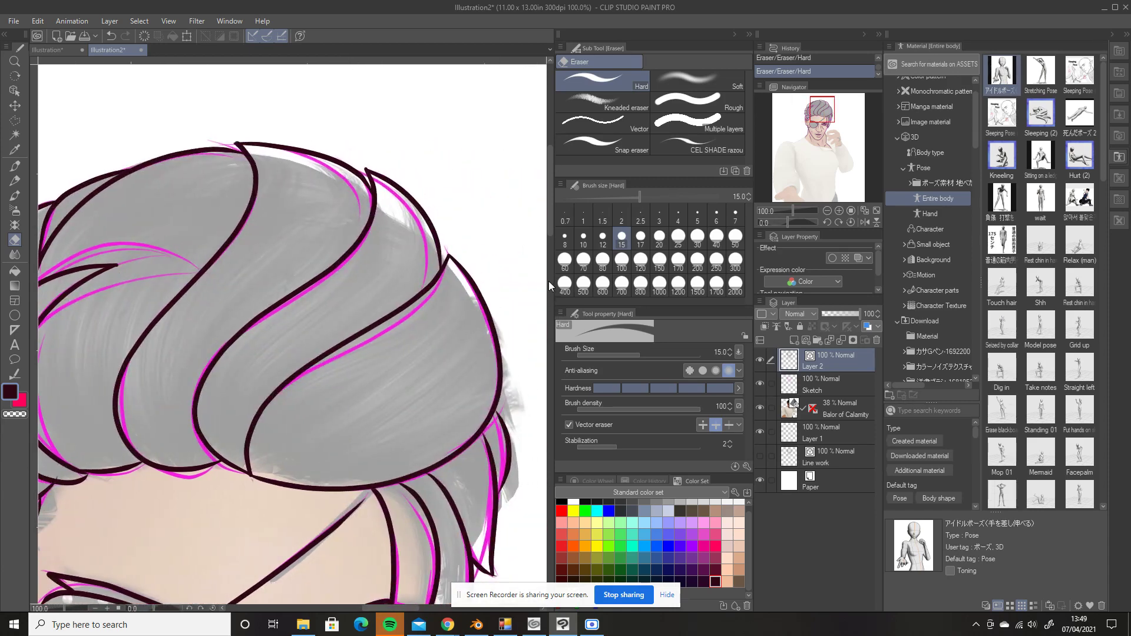
left_click_drag(549, 224, 545, 295)
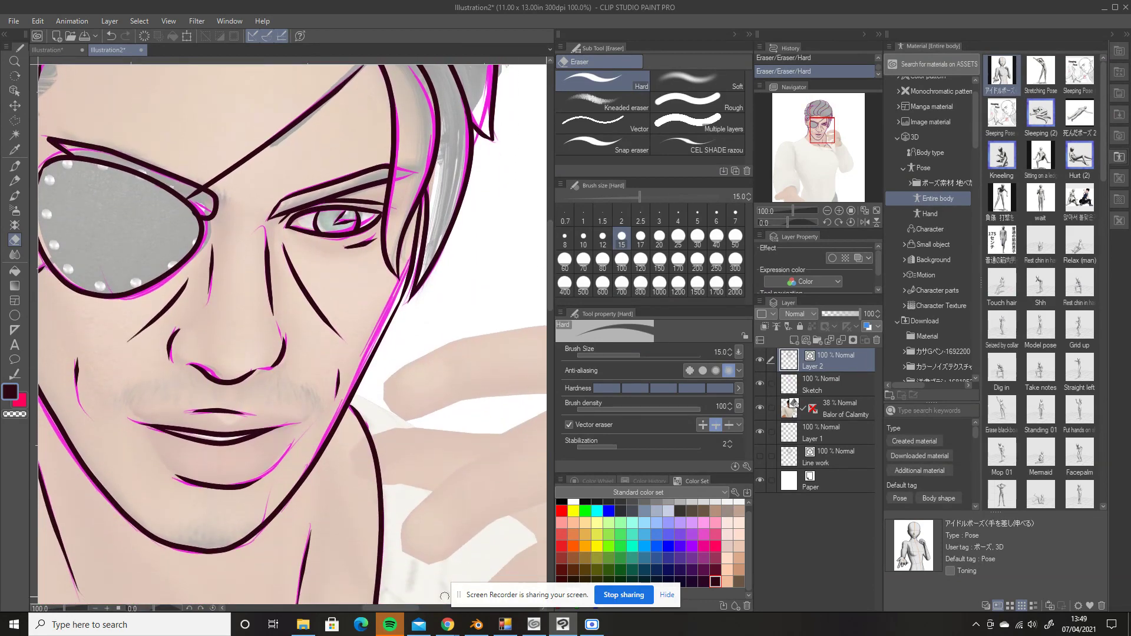
left_click_drag(424, 613, 407, 613)
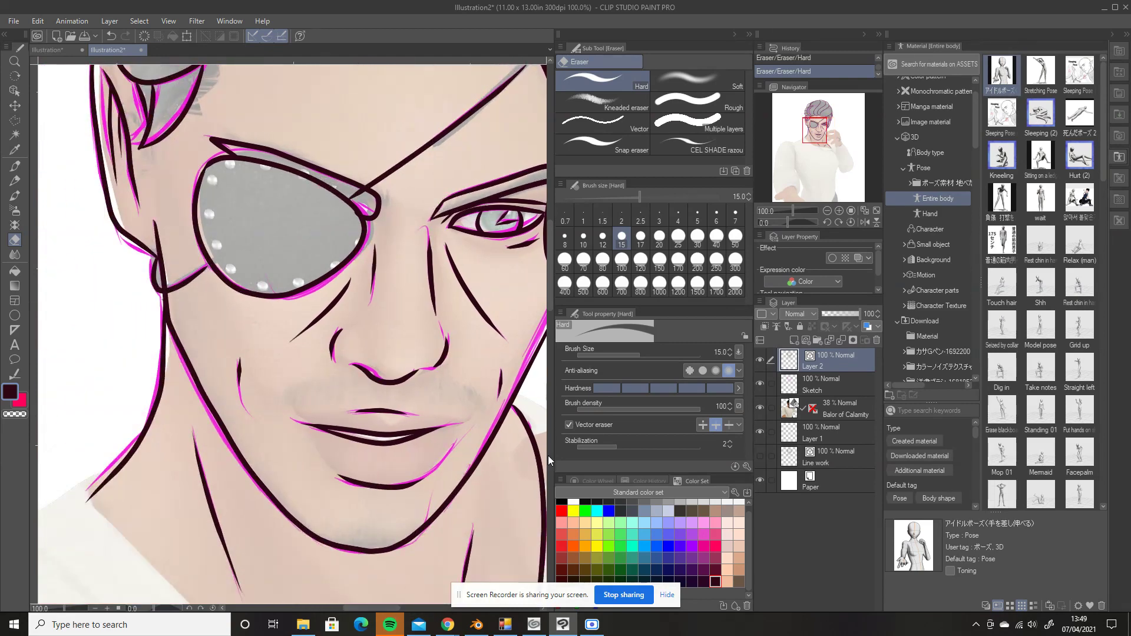
key("ctrl+minus")
key("ctrl+minus")
key("ctrl+minus")
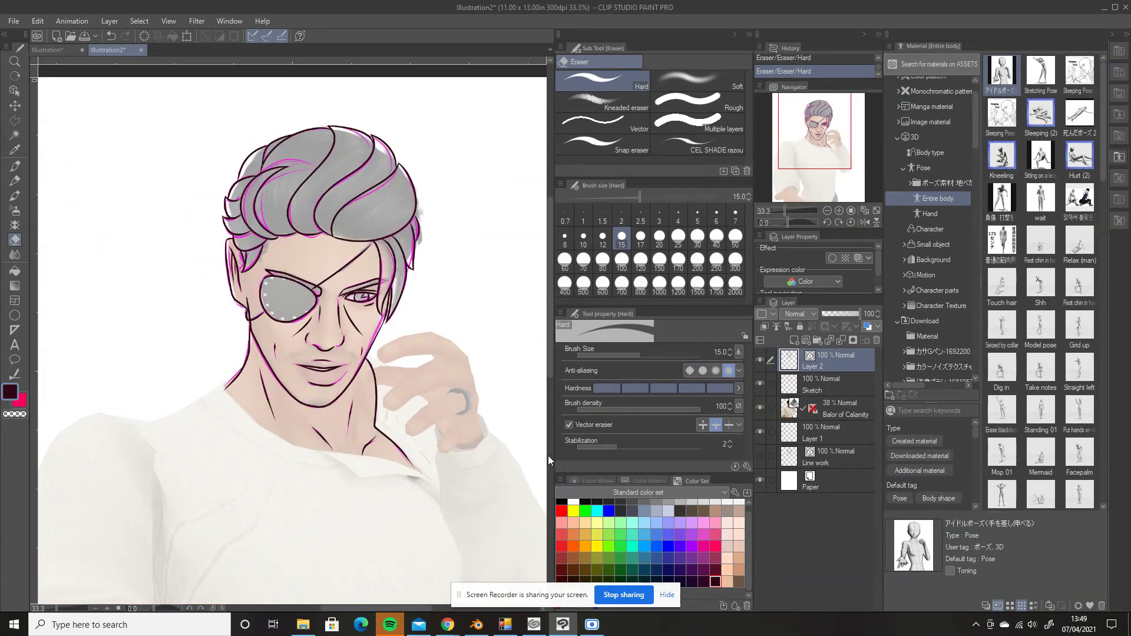
left_click(760, 384)
left_click(759, 409)
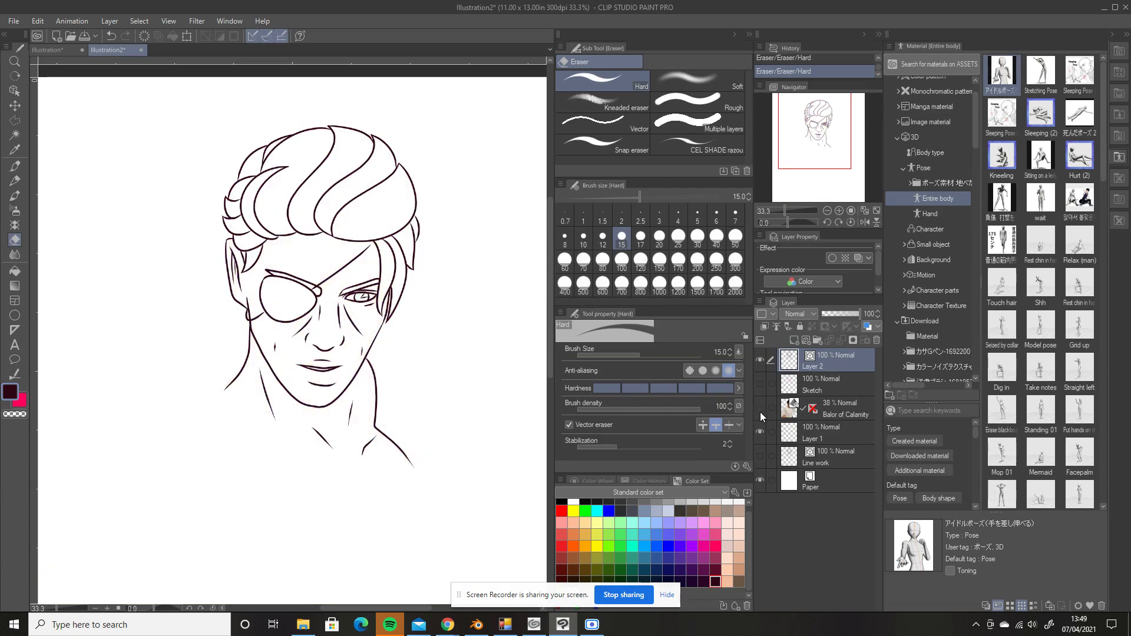
Thicken the jawline on the eyepatch side with Adjust line width, using Thicken 0.3 at brush size 17
left_click(15, 375)
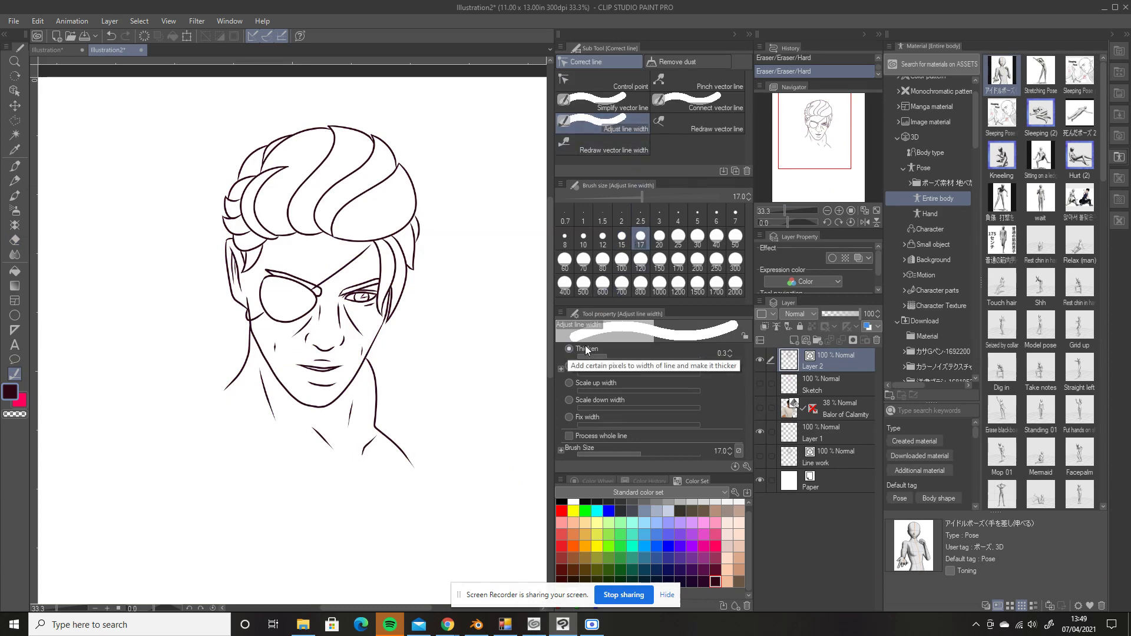
left_click_drag(272, 362, 294, 400)
left_click_drag(262, 343, 297, 401)
left_click_drag(259, 342, 285, 389)
left_click_drag(258, 332, 297, 401)
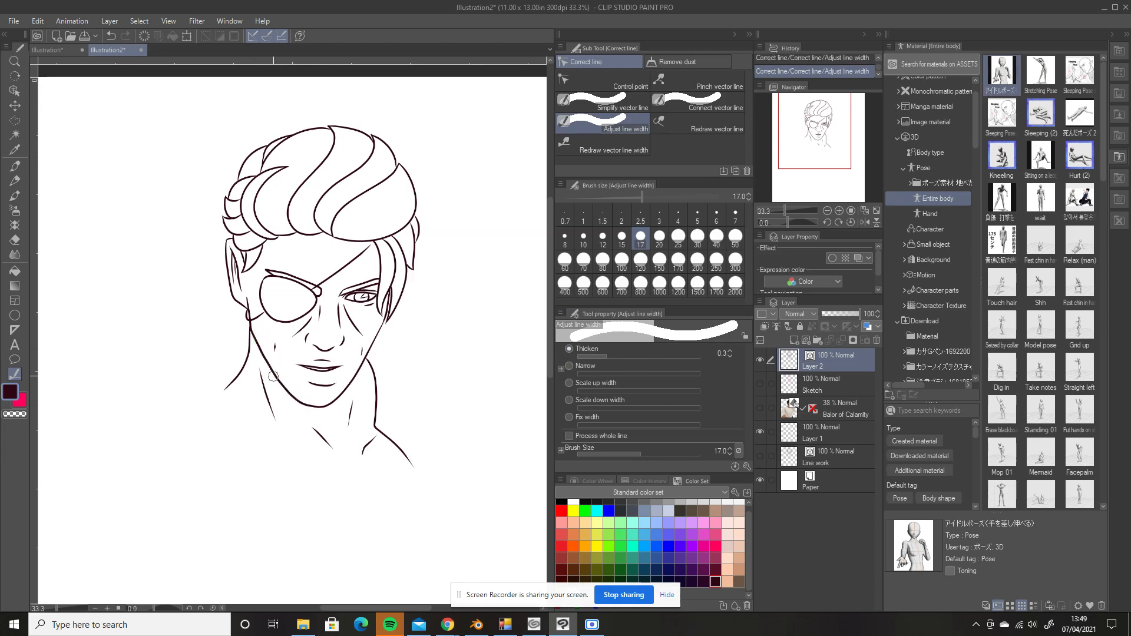
left_click_drag(260, 357, 252, 293)
Thicken the jawline on the open-eye side and around the chin with Thicken 0.3
left_click_drag(372, 342, 334, 399)
left_click_drag(386, 321, 378, 335)
left_click_drag(382, 321, 371, 347)
left_click_drag(382, 321, 334, 396)
left_click_drag(303, 404, 369, 352)
Thicken the outer contour of the hair and the jaw edge below the open-eye side lock with Thicken 0.3
mouse_move(404, 173)
left_mouse_down()
mouse_move(416, 201)
mouse_move(420, 254)
left_mouse_up()
left_click_drag(417, 194, 403, 274)
mouse_move(268, 149)
left_mouse_down()
mouse_move(219, 215)
mouse_move(224, 298)
left_mouse_up()
mouse_move(238, 180)
left_mouse_down()
mouse_move(222, 257)
mouse_move(315, 129)
mouse_move(363, 147)
left_mouse_up()
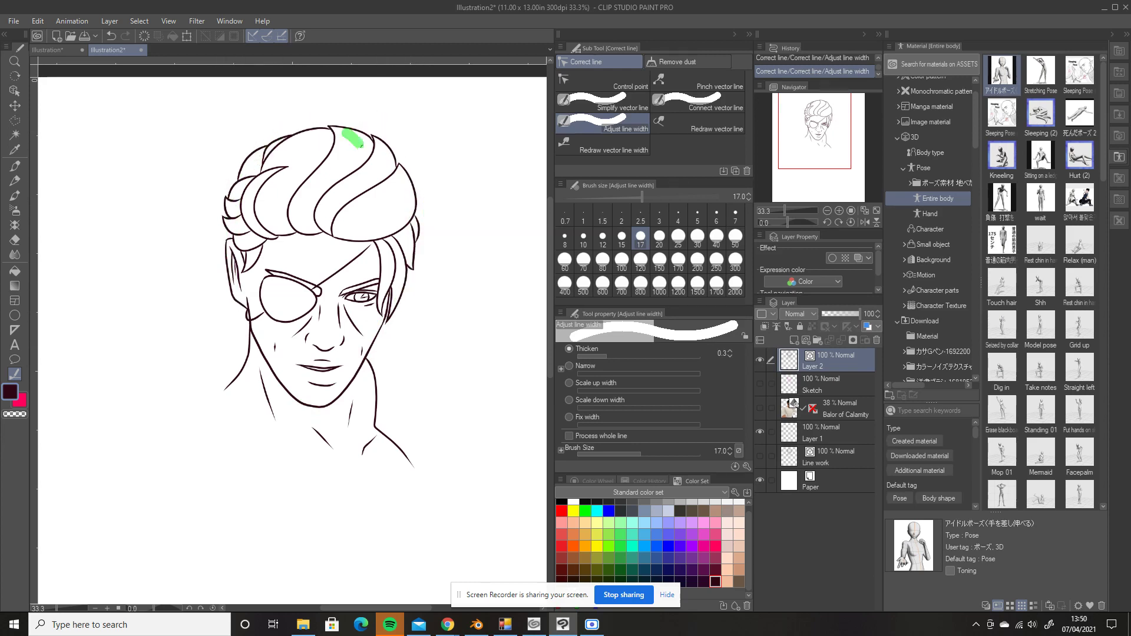
mouse_move(417, 188)
left_mouse_down()
mouse_move(421, 262)
mouse_move(311, 238)
left_mouse_up()
left_click_drag(395, 318, 337, 398)
left_click_drag(386, 307, 383, 315)
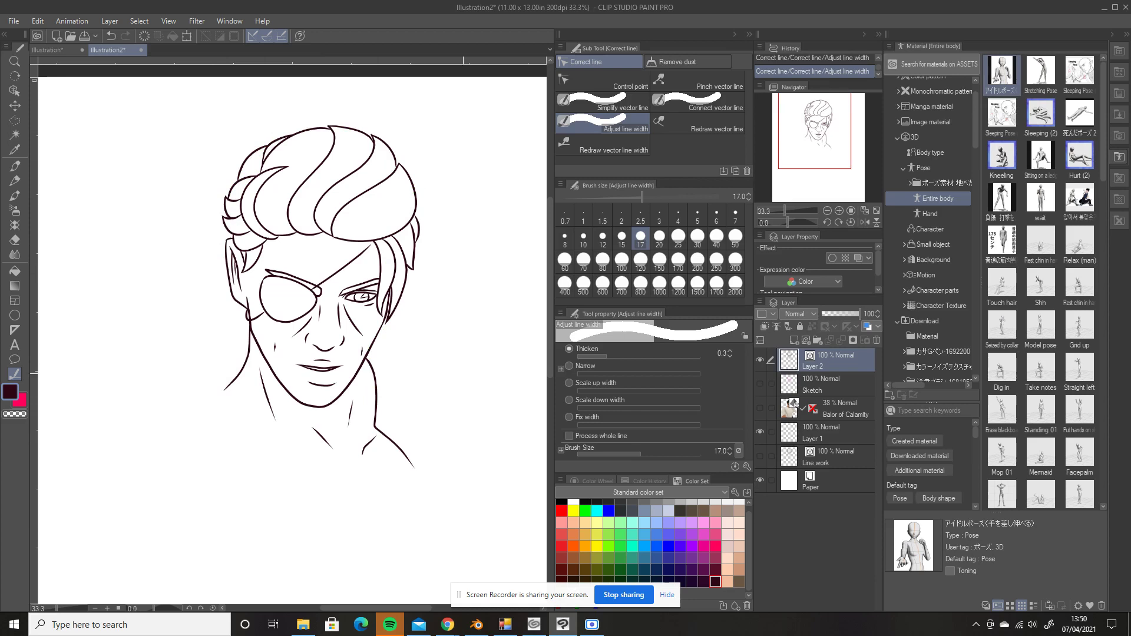
Thin the line on the nose bridge beside the open eye with Narrow at 0.1
left_click(569, 367)
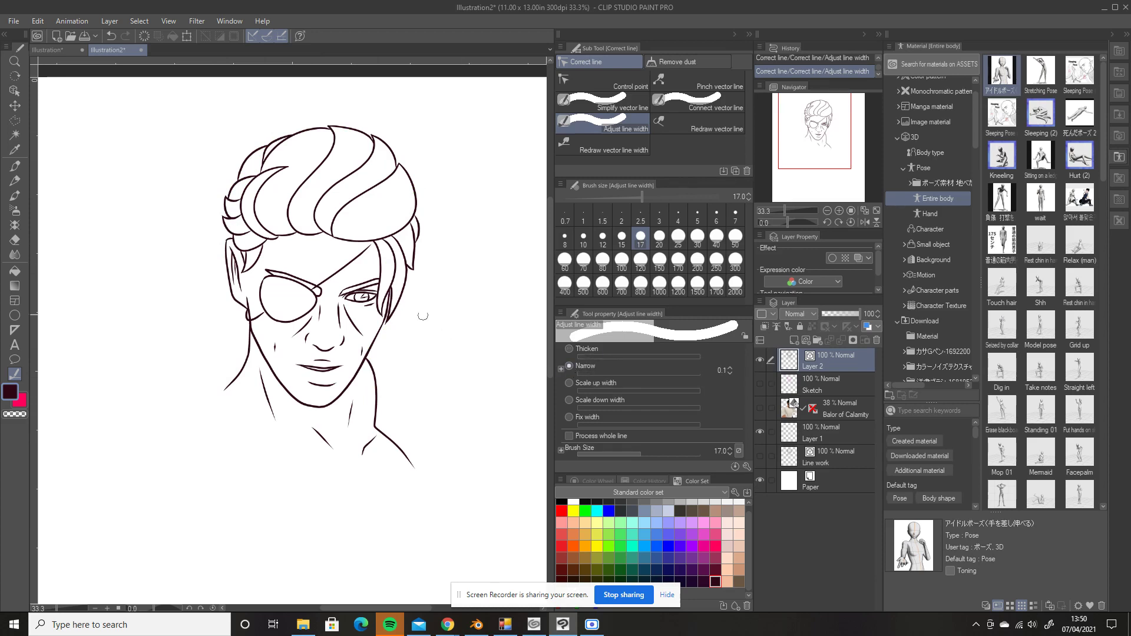
left_click_drag(337, 305, 339, 323)
left_click_drag(338, 304, 339, 320)
mouse_move(337, 305)
left_mouse_down()
mouse_move(341, 330)
mouse_move(335, 300)
left_mouse_up()
Reduce the brush size to 10 and thin the nose bridge line beside the open eye further with Narrow at 0.2
left_click(583, 237)
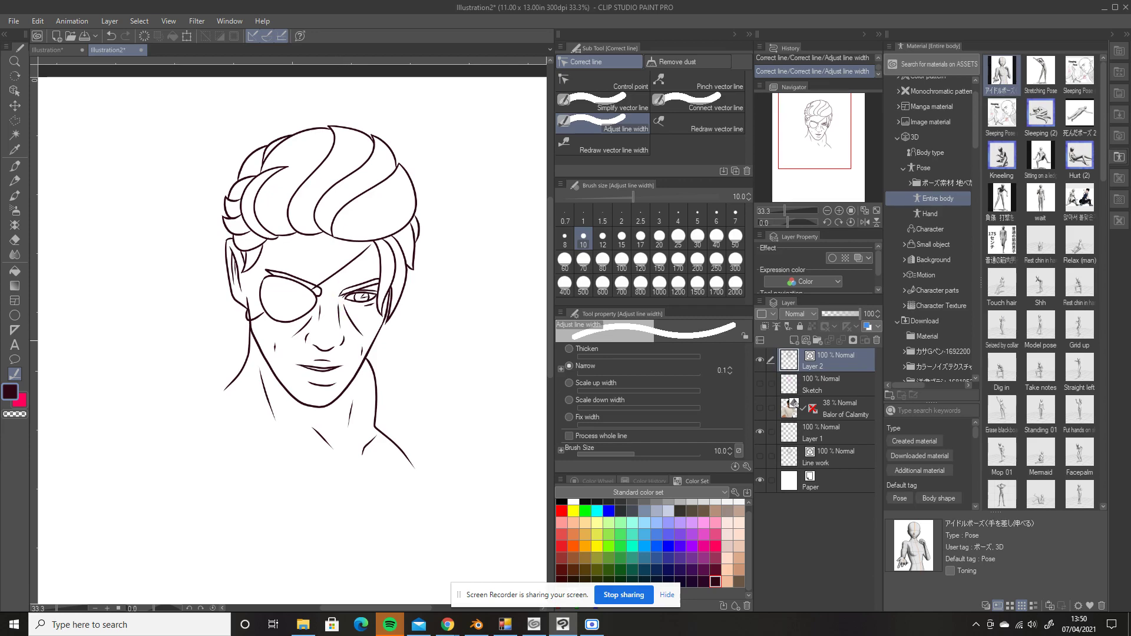
key("ctrl+plus")
key("ctrl+plus")
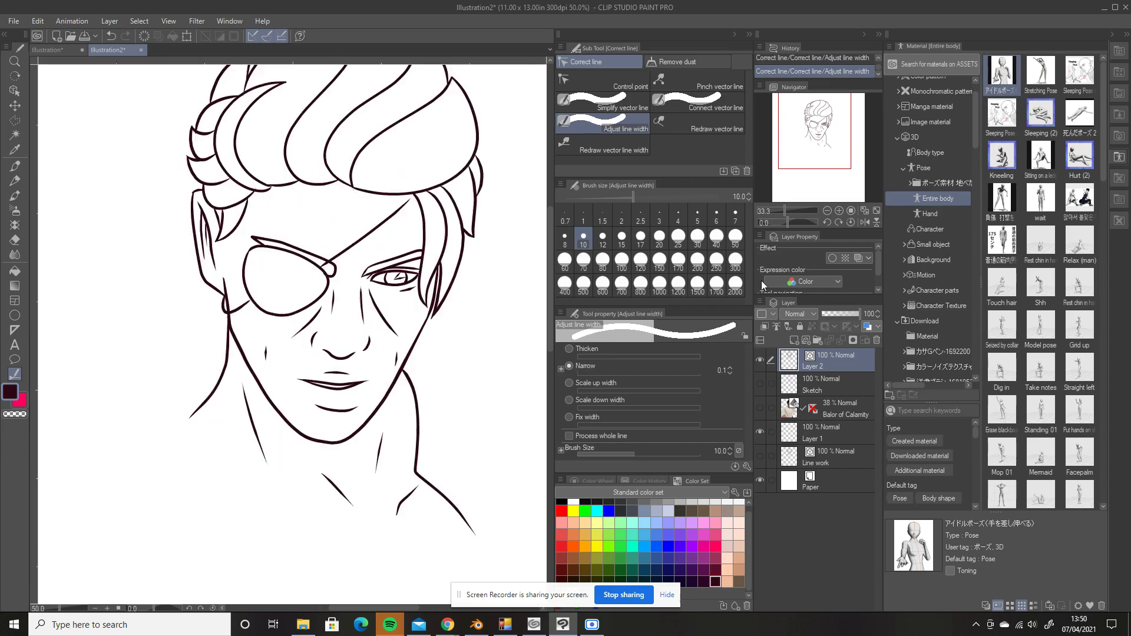
left_click_drag(384, 299, 389, 333)
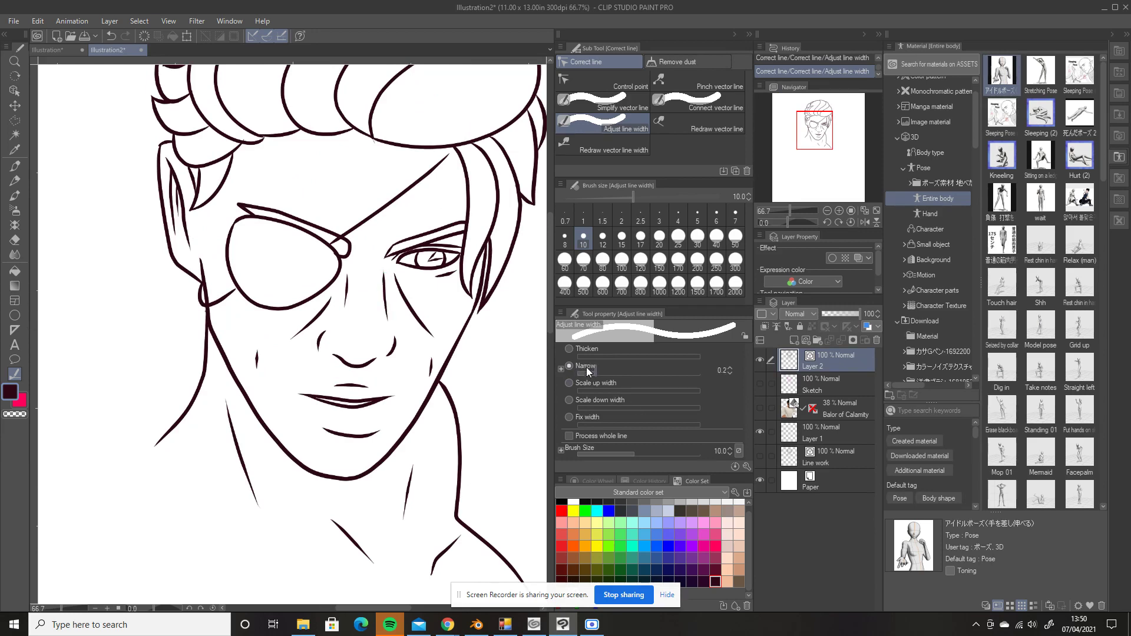
mouse_move(389, 322)
left_mouse_down()
mouse_move(385, 271)
mouse_move(388, 326)
left_mouse_up()
left_click_drag(383, 270, 386, 315)
left_click_drag(384, 269, 388, 323)
Thicken the eyepatch-side jaw by 0.3 and thin the open eye's lower lid with Narrow at 0.2
left_click(578, 352)
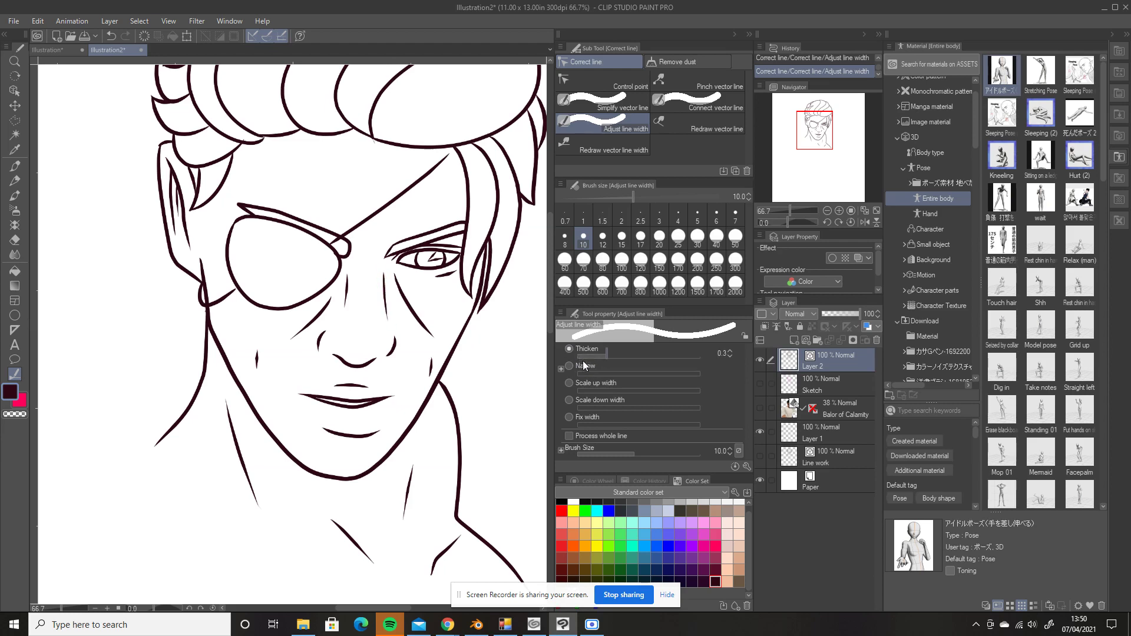
left_click_drag(222, 342, 291, 458)
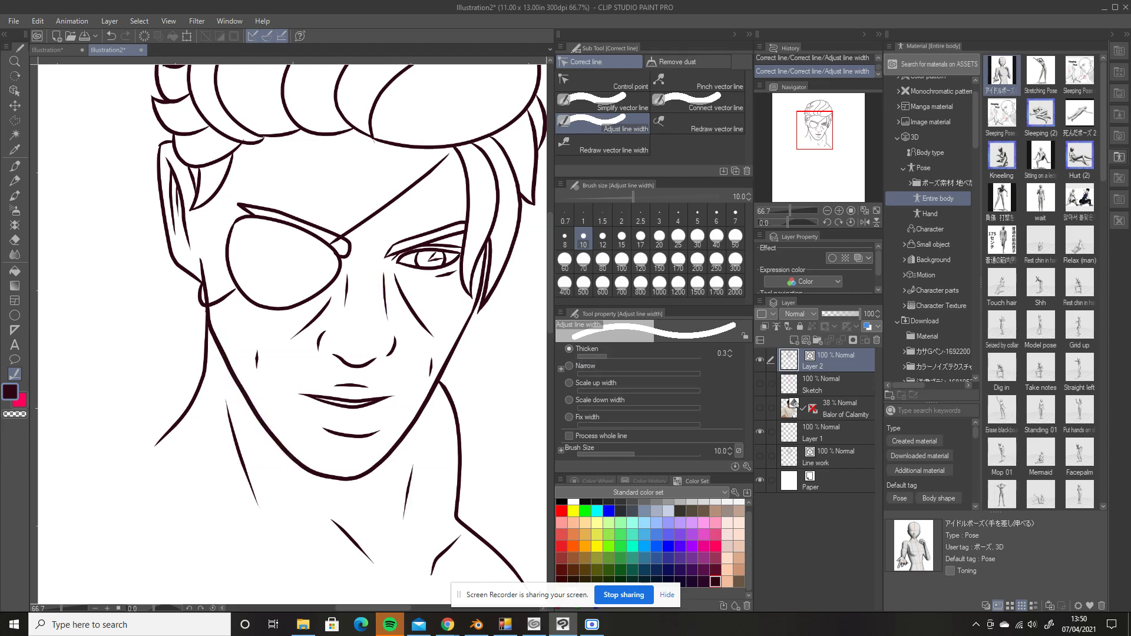
left_click(569, 367)
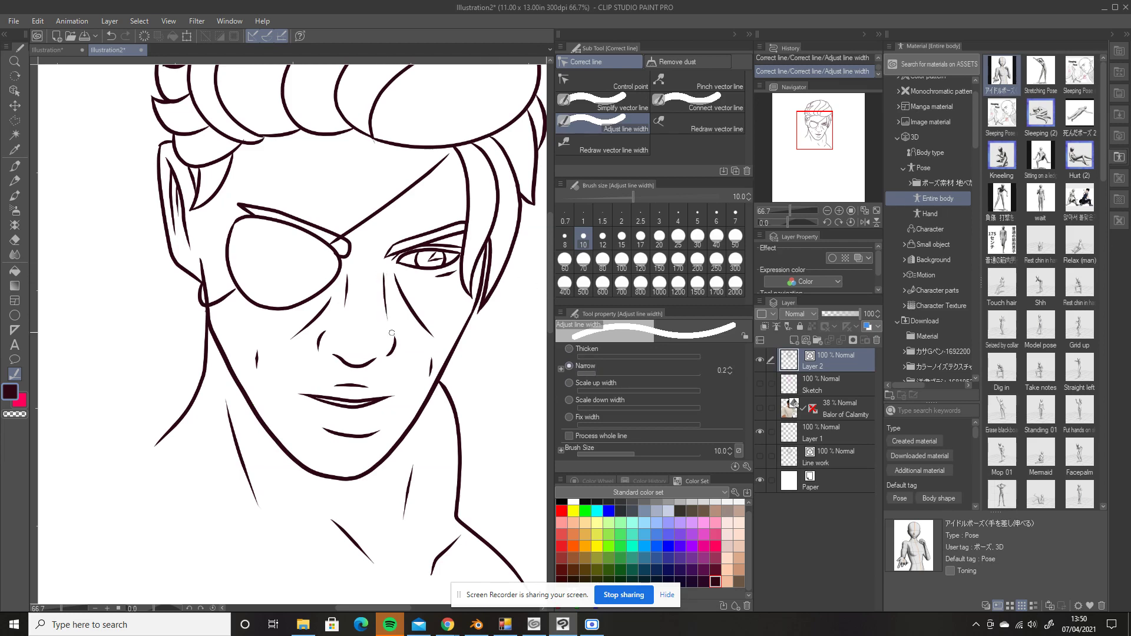
left_click_drag(434, 277, 456, 270)
left_click_drag(453, 272, 433, 278)
Thin the eyepatch outline along its lower inner, outer and upper edges, using Narrow at 0.4
left_click(580, 350)
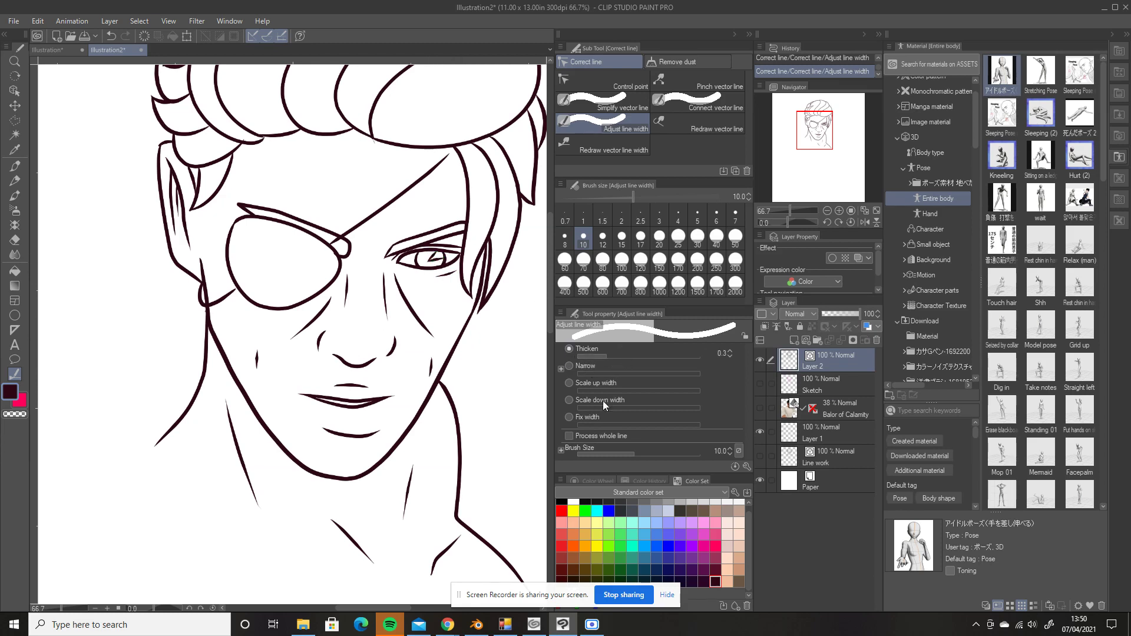
left_click(569, 366)
left_click_drag(340, 271, 315, 295)
left_click_drag(341, 265, 319, 295)
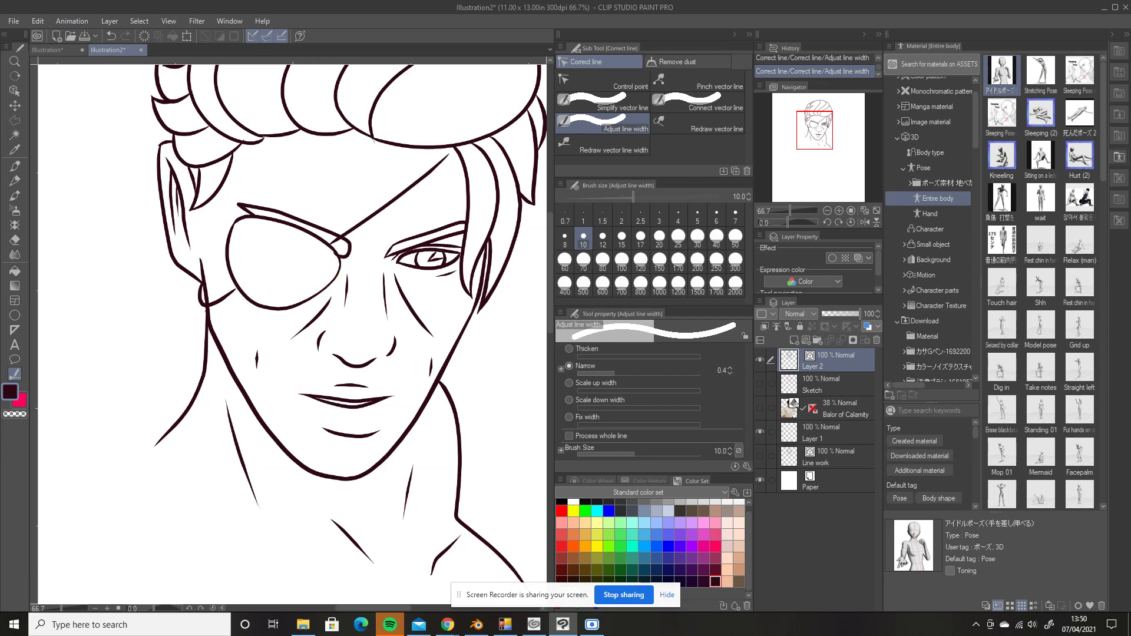
left_click_drag(237, 219, 234, 285)
mouse_move(288, 212)
left_mouse_down()
mouse_move(333, 235)
mouse_move(237, 205)
mouse_move(295, 216)
left_mouse_up()
Thin the small loop at the eyepatch's inner corner where the strap attaches, using Narrow at 0.4
left_click_drag(349, 241, 348, 266)
left_click_drag(349, 241, 342, 255)
left_click_drag(352, 237, 343, 271)
left_click_drag(355, 235, 344, 271)
left_click_drag(355, 236, 347, 270)
left_click_drag(359, 234, 343, 274)
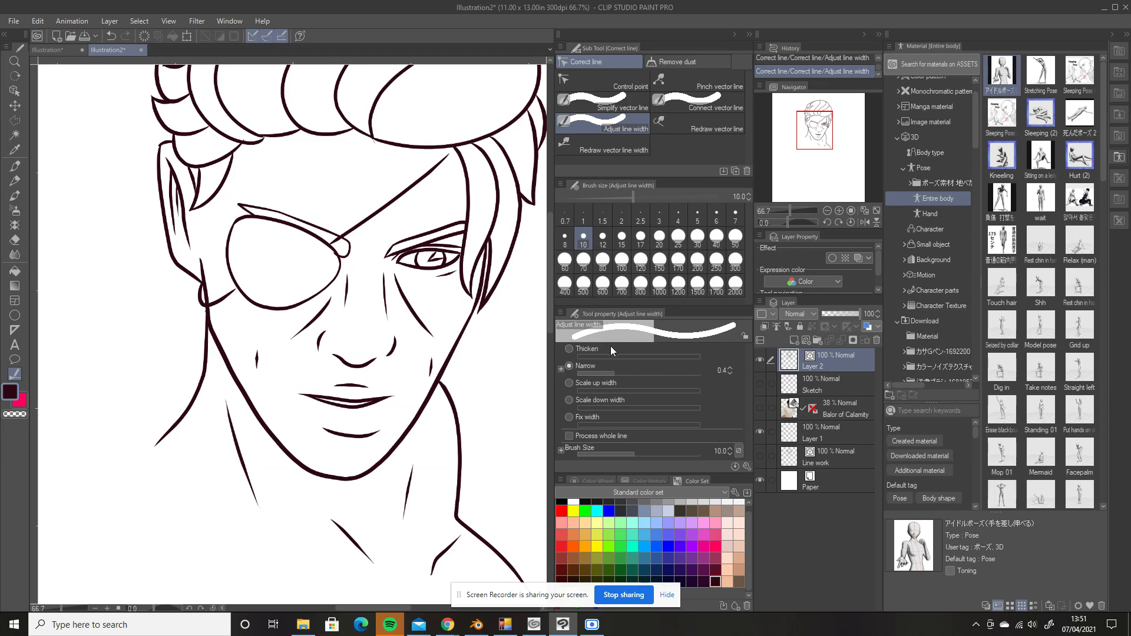
Thicken the eyepatch strap across the forehead up to the hairline with Thicken 0.3
left_click(587, 349)
left_click_drag(352, 232, 406, 190)
left_click_drag(450, 153, 360, 220)
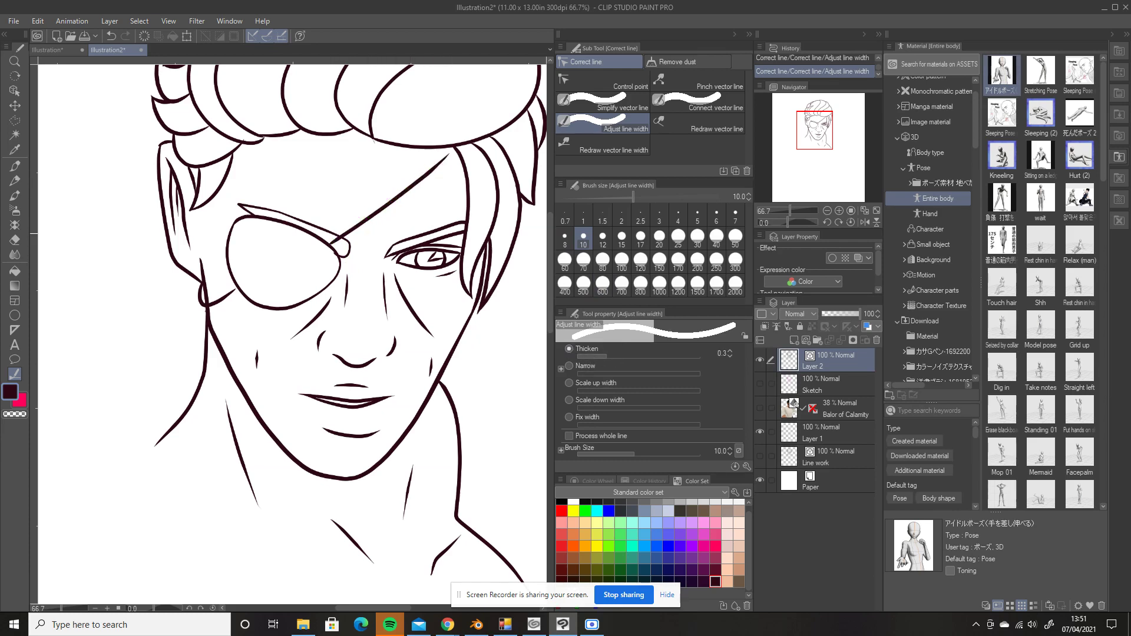
key("ctrl+minus")
key("ctrl+minus")
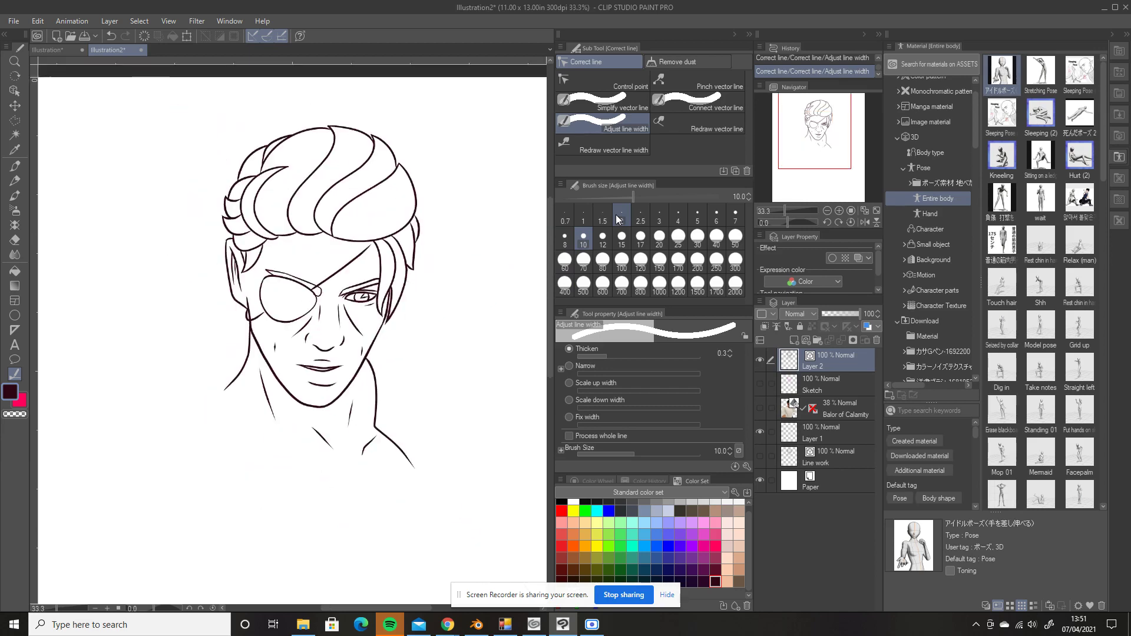
left_click_drag(548, 310, 547, 309)
scroll(523, 433, "down", 1)
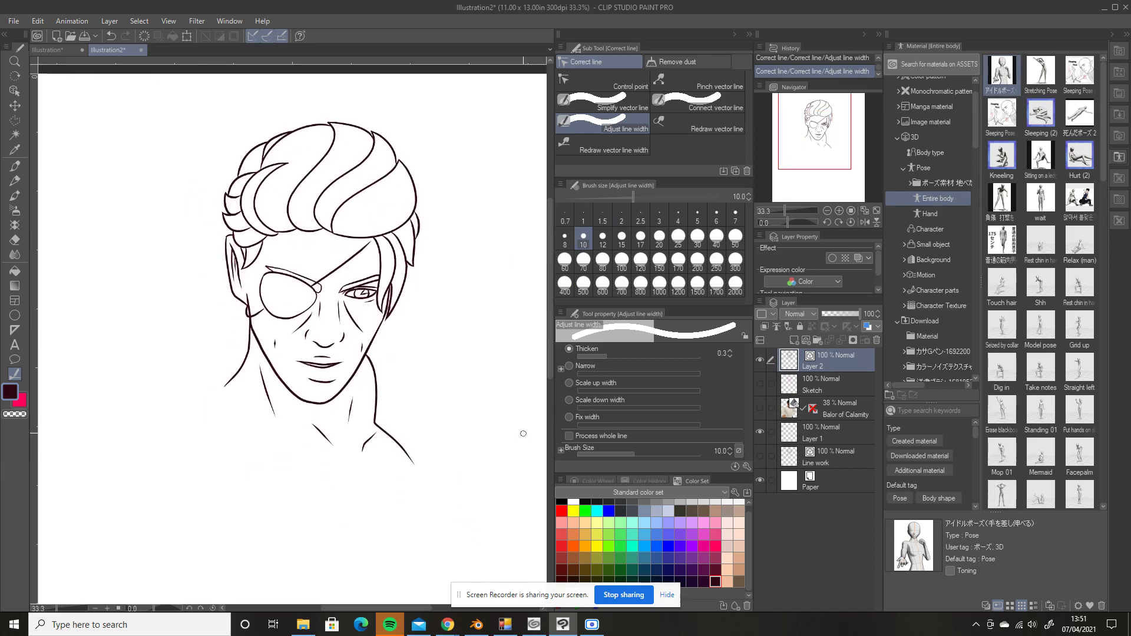